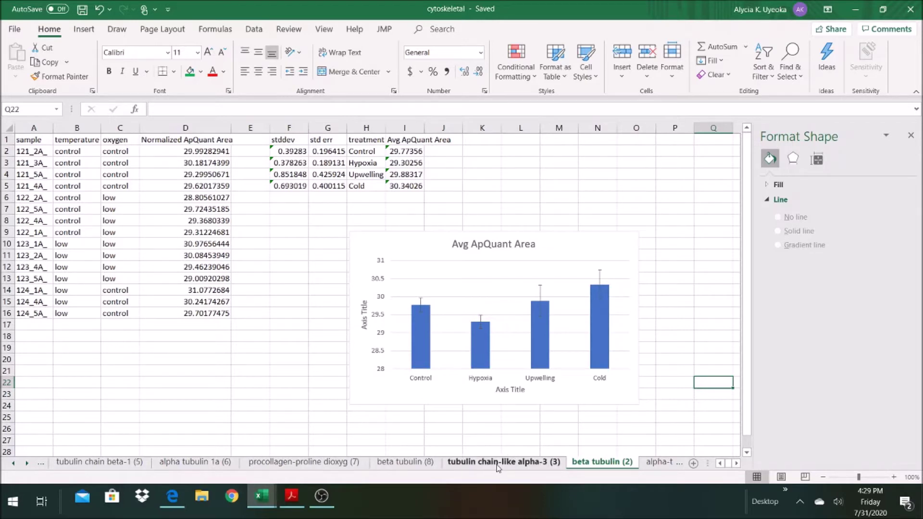
Compare with the finished alpha-3 sheet, then select G2 on the beta tubulin (8) sheet
left_click(498, 467)
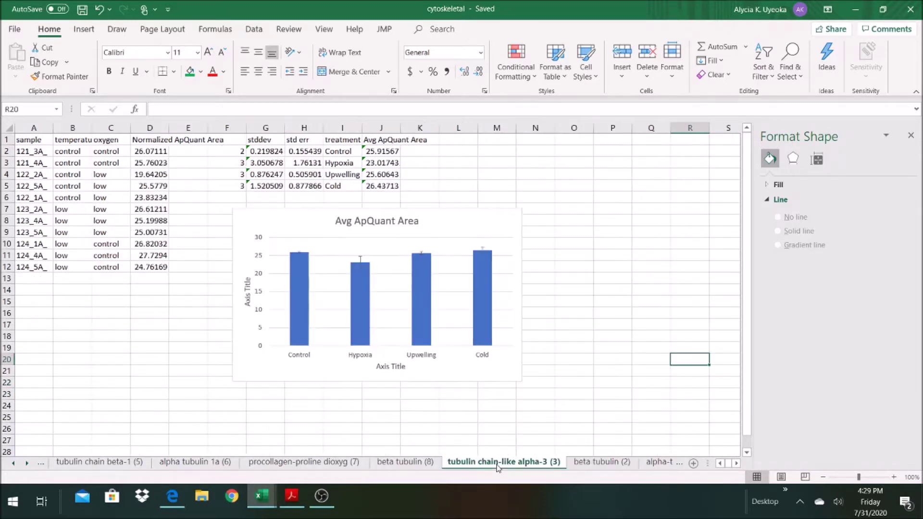
left_click(411, 463)
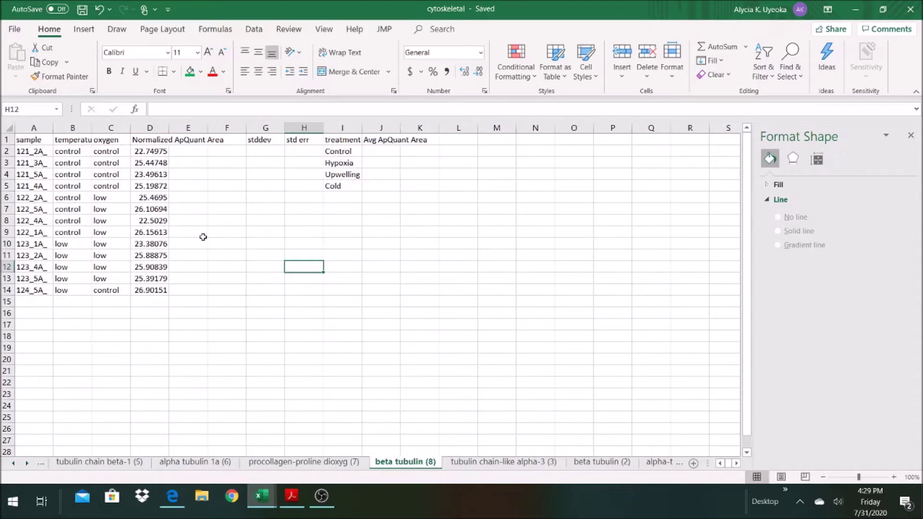
left_click(503, 465)
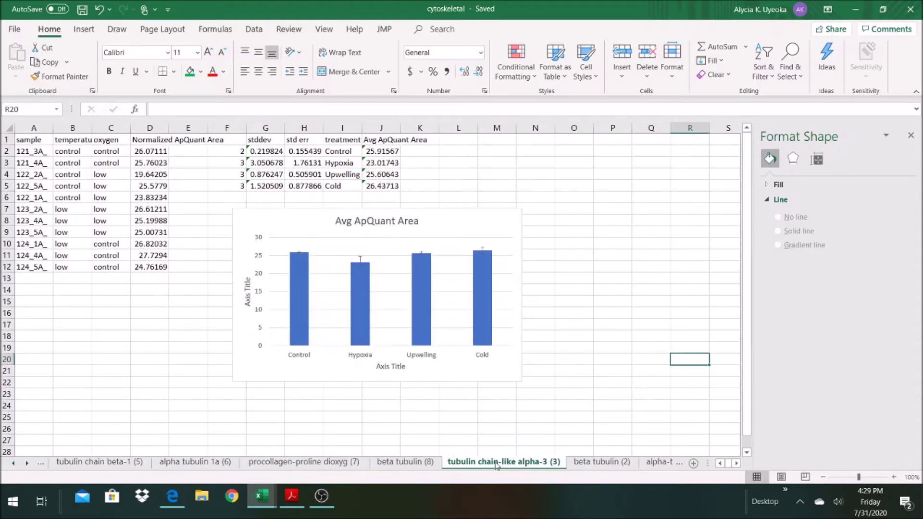
left_click(391, 464)
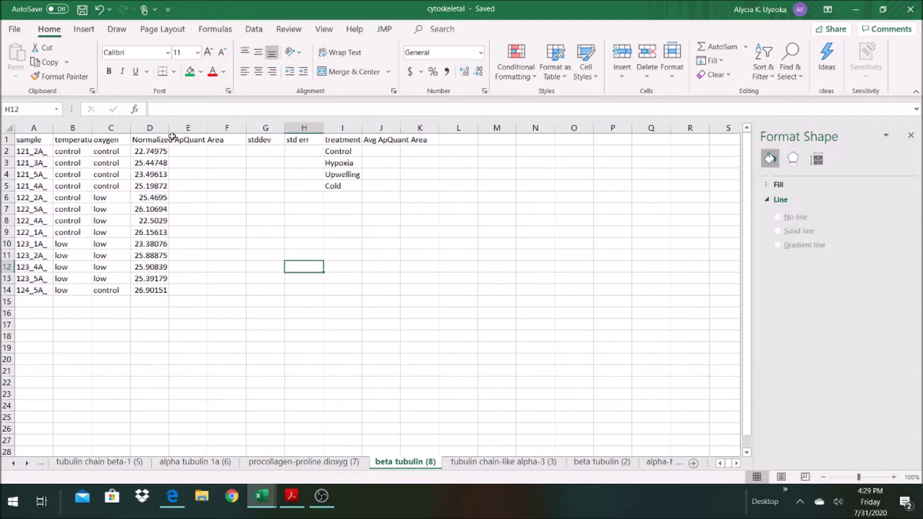
left_click(264, 151)
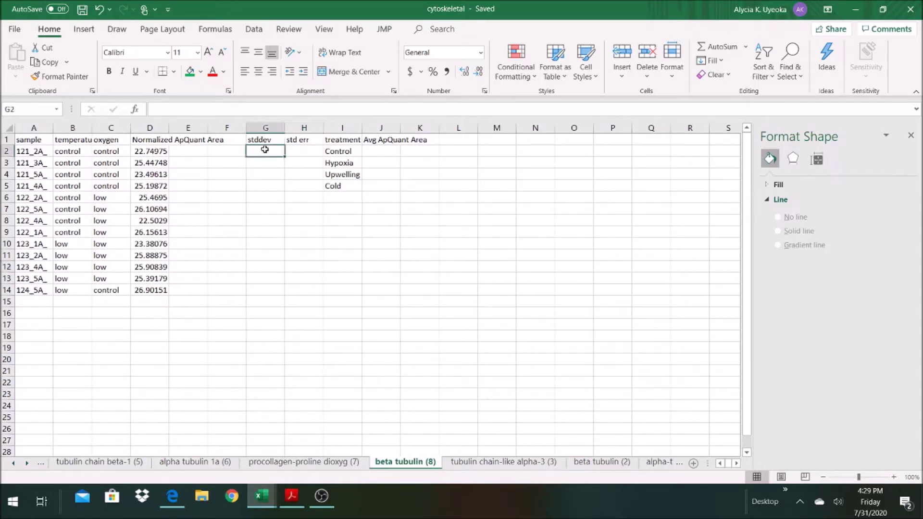
Enter =STDEV.S(D2:D5) in G2 for the Control standard deviation, giving 1.310238
type("=stde")
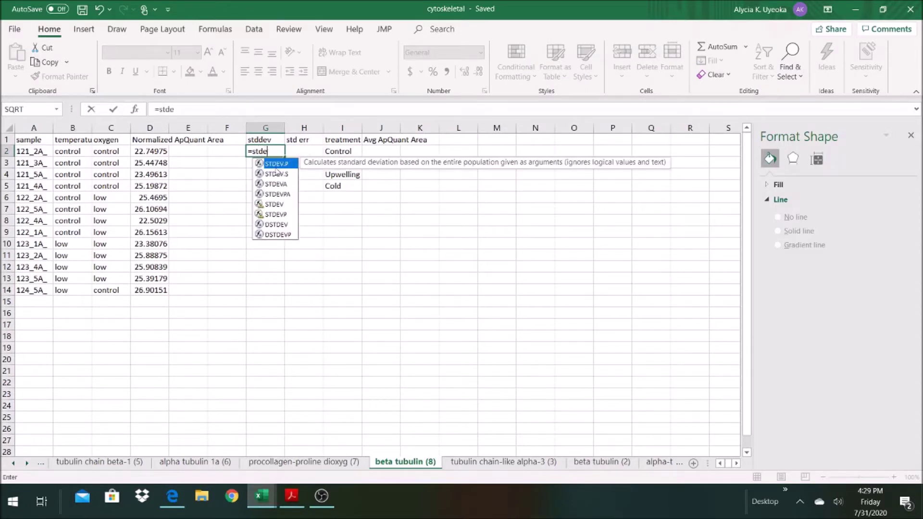
left_click(277, 173)
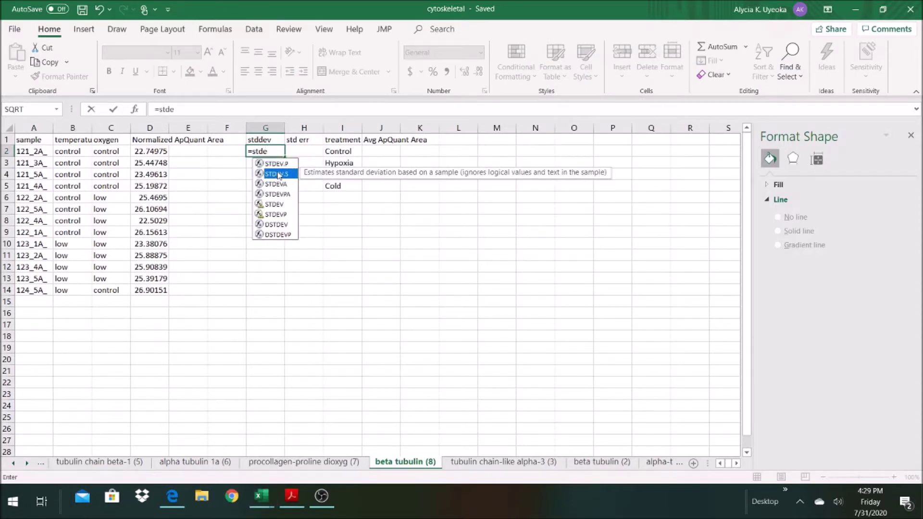
double_click(277, 173)
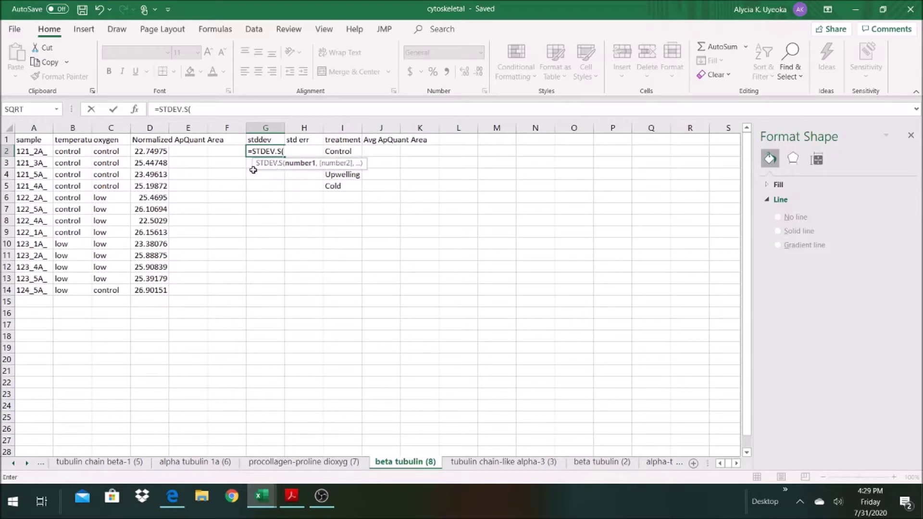
left_click_drag(159, 151, 166, 181)
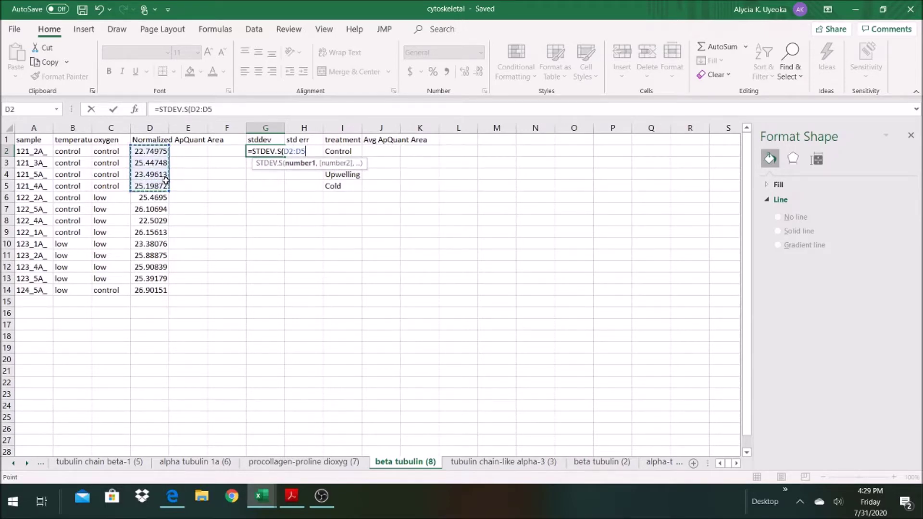
key("Return")
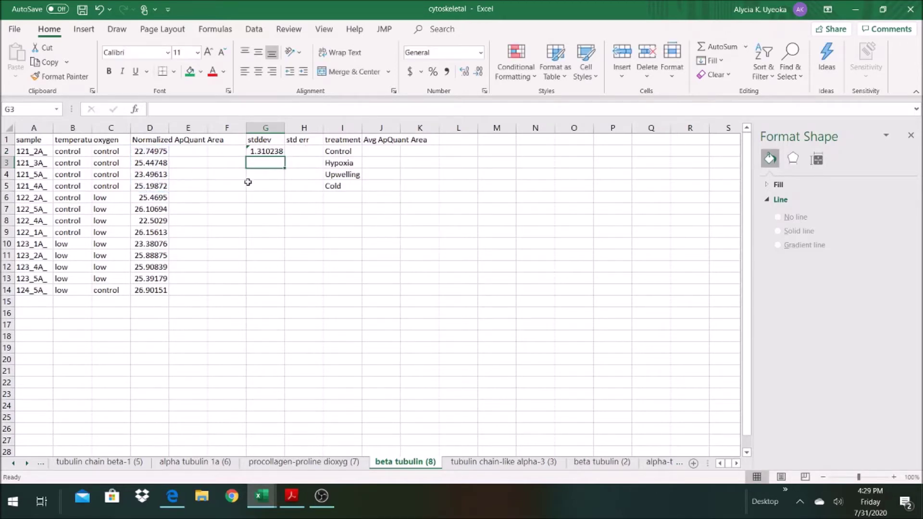
Copy the G2 standard deviation formula down through G5
left_click(287, 151)
left_click(268, 183)
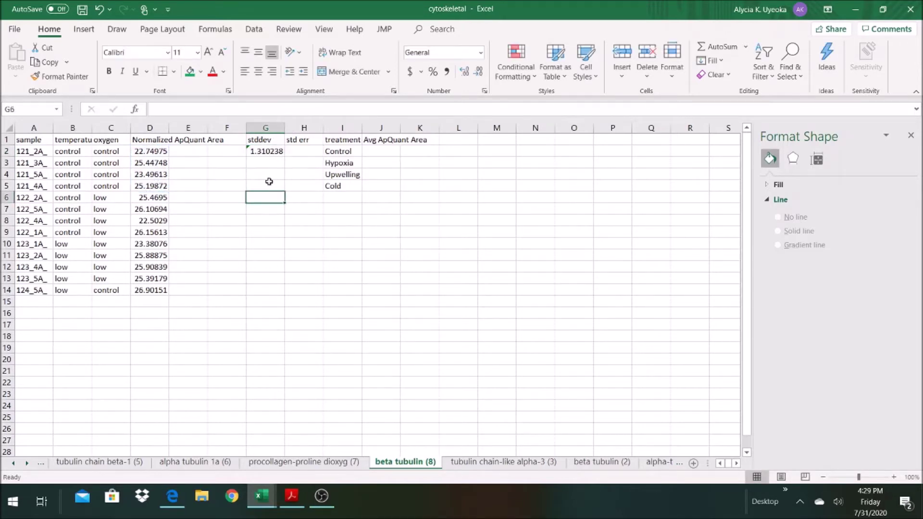
left_click(274, 152)
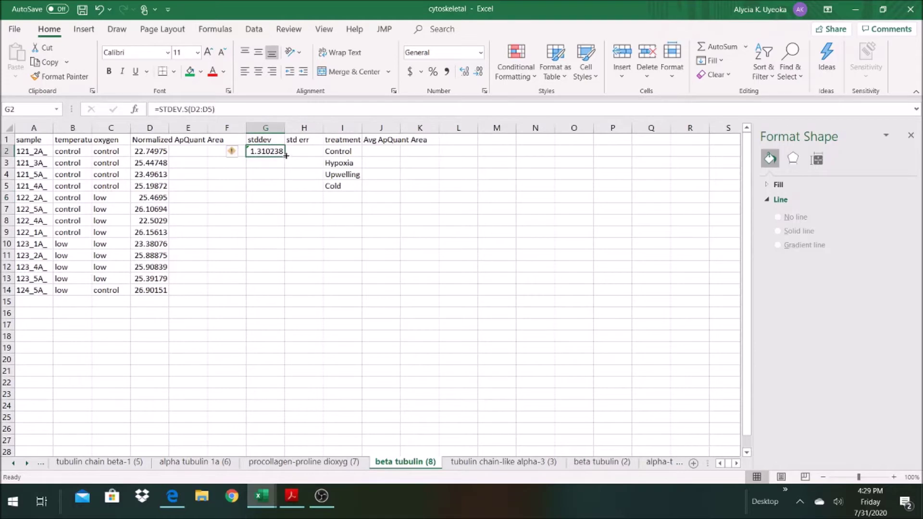
left_click_drag(287, 155, 287, 192)
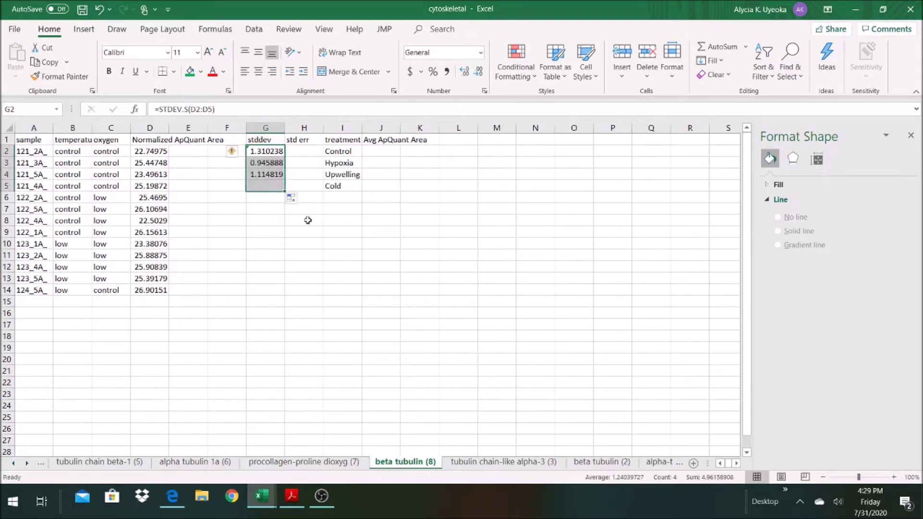
Repoint the Hypoxia and Upwelling stddev formulas to D6:D9 and D10:D13 (1.732438, 1.19852)
left_click(348, 267)
left_click(265, 162)
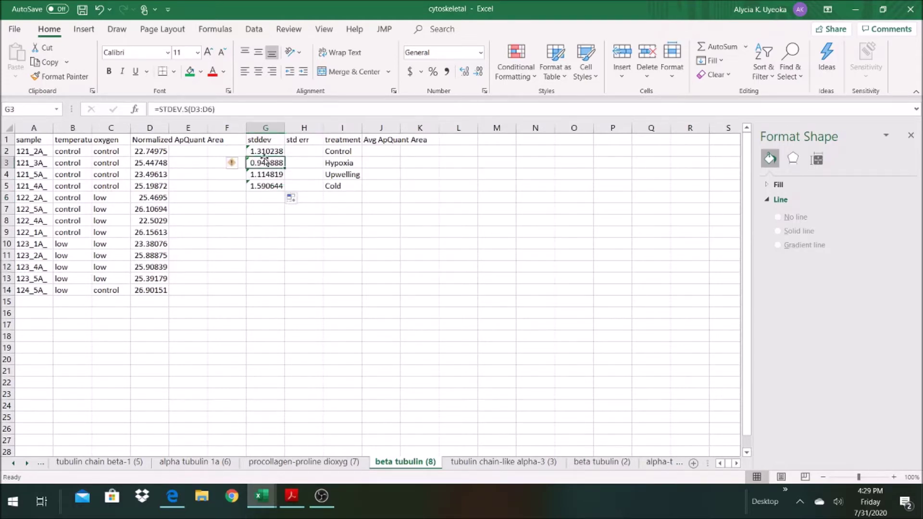
left_click(209, 109)
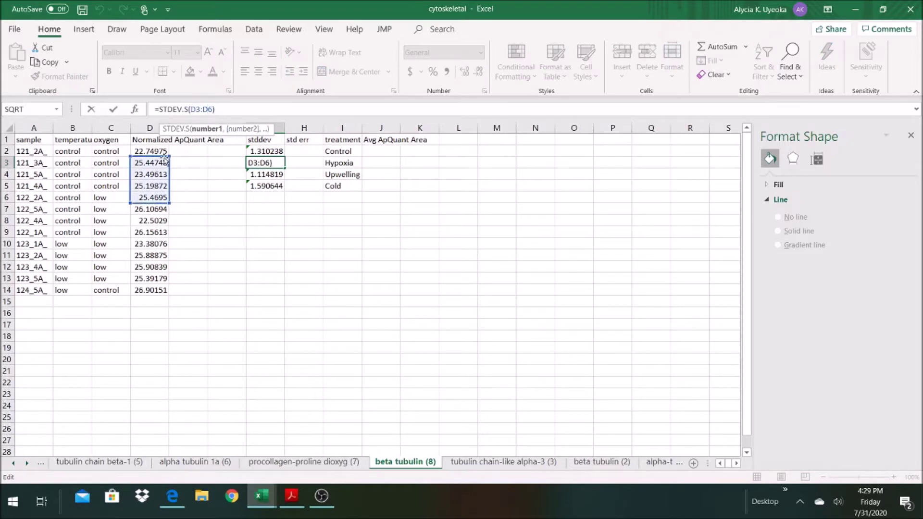
left_click_drag(165, 161, 164, 203)
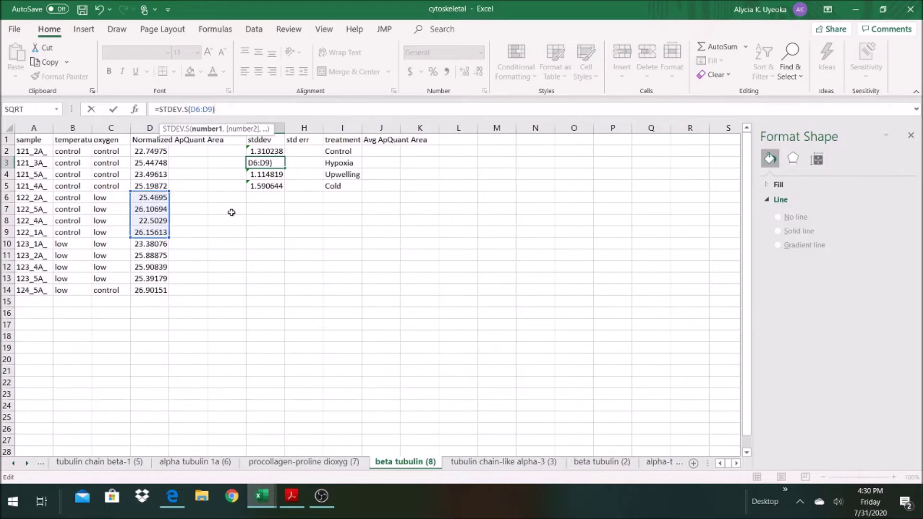
key("Return")
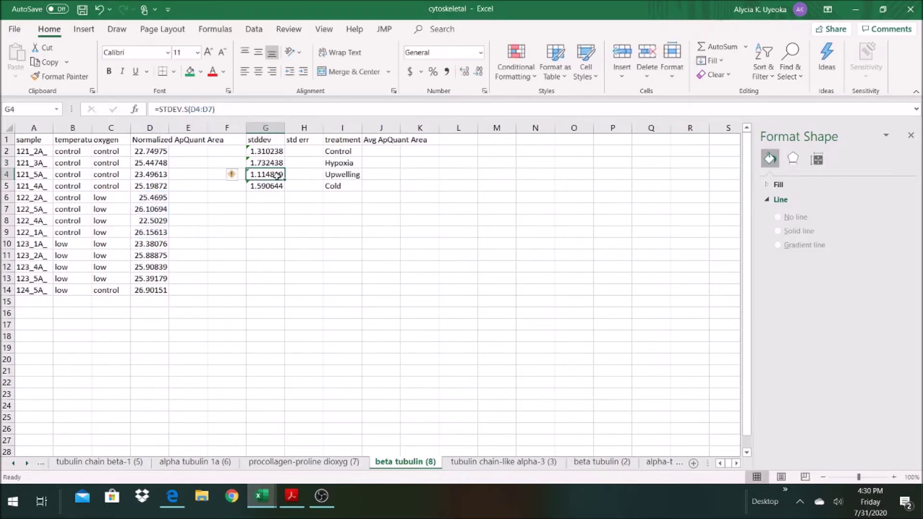
left_click(208, 109)
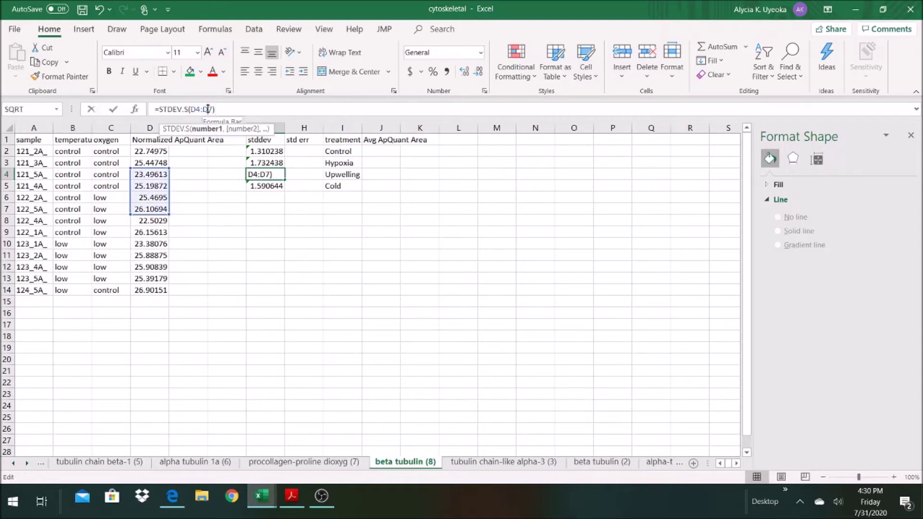
left_click_drag(165, 171, 150, 249)
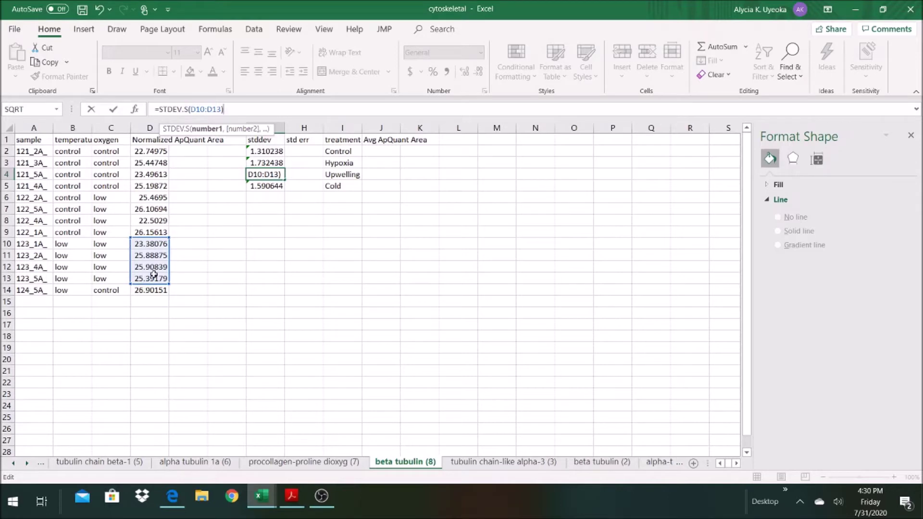
key("Return")
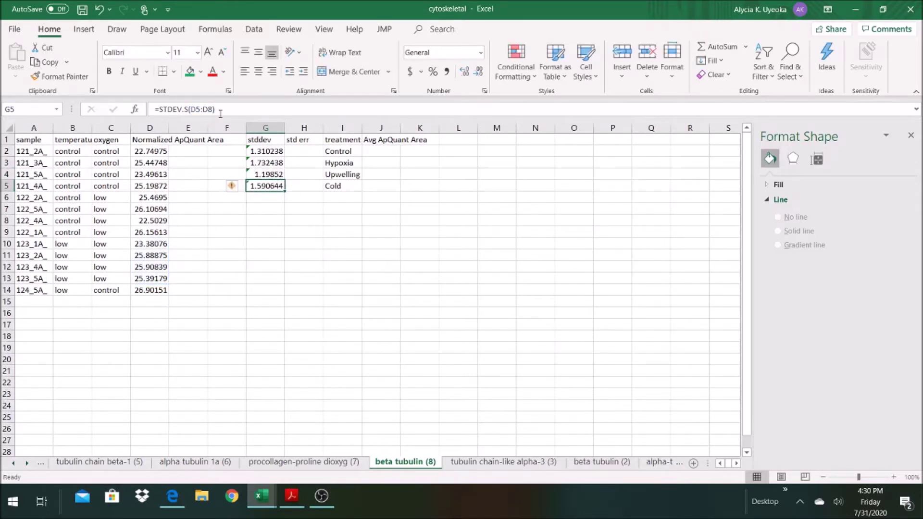
Repoint the Cold stddev formula to D14 alone, which returns #DIV/0!
left_click(205, 110)
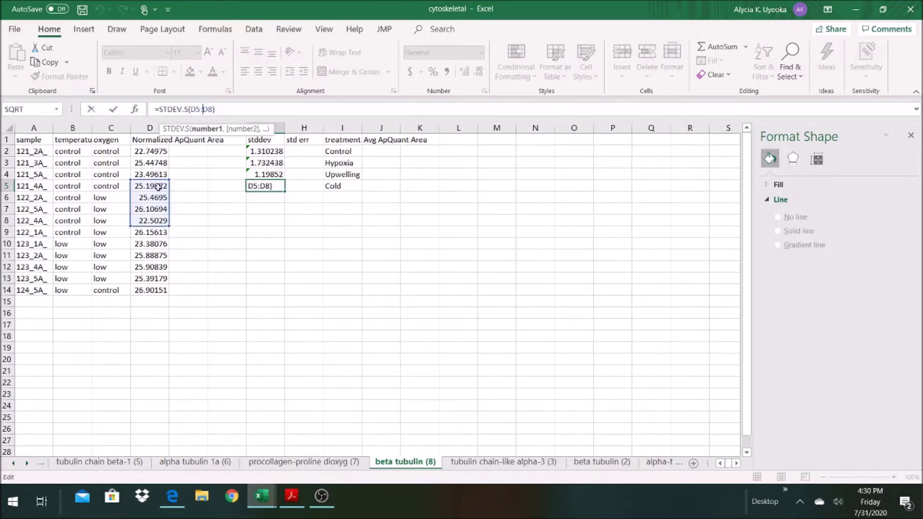
left_click_drag(159, 187, 144, 292)
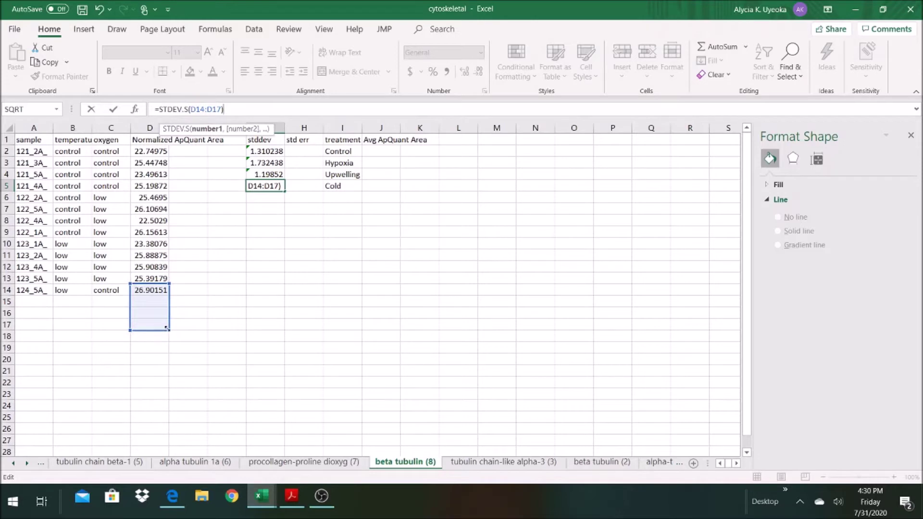
left_click_drag(167, 328, 176, 295)
key("Return")
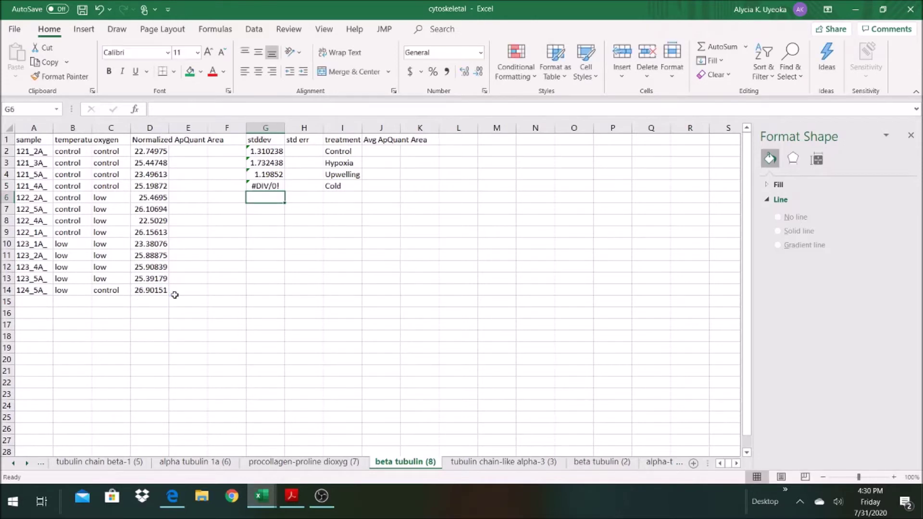
left_click(269, 186)
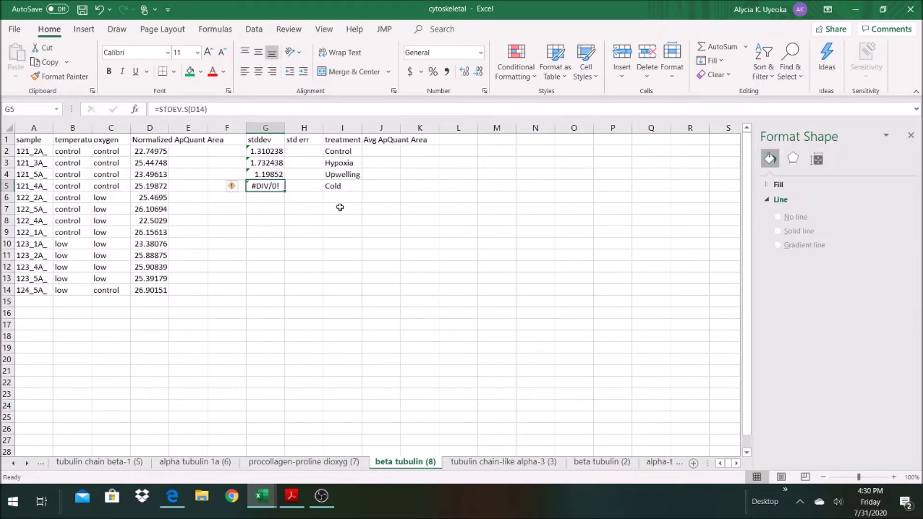
left_click(301, 150)
Enter =G2/SQRT(4) in H2 and fill to H4, giving 0.655119, 0.866219 and 0.59926
type("=")
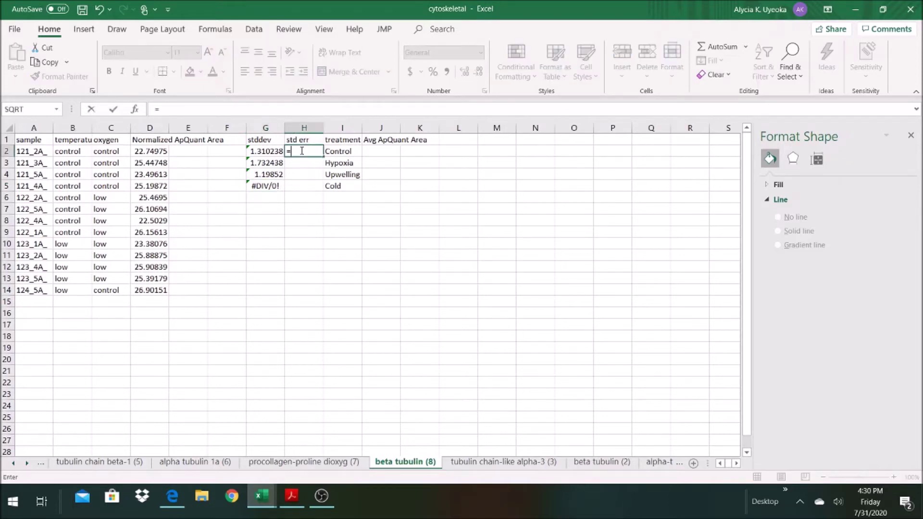
left_click(279, 152)
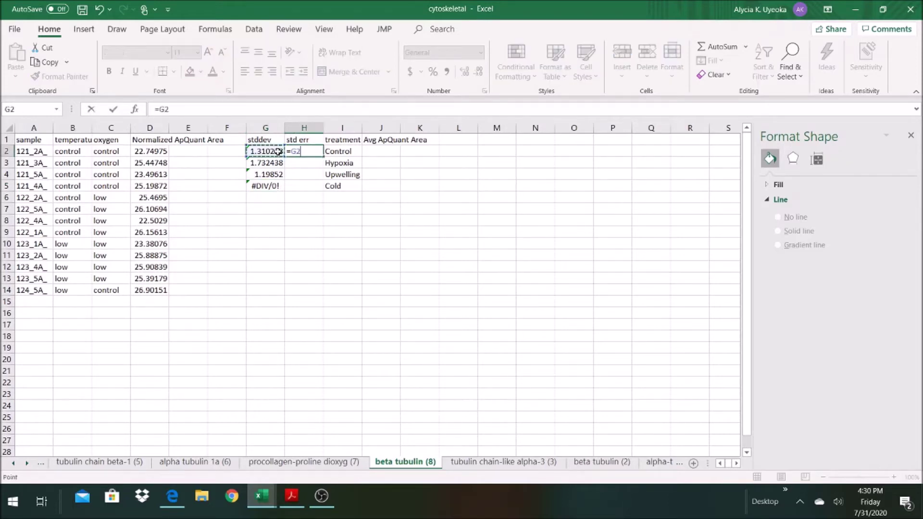
type("/sq")
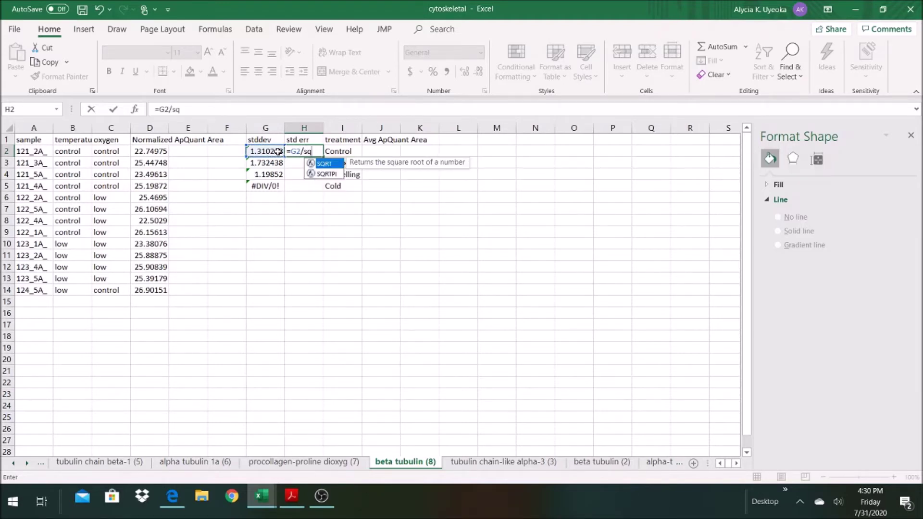
type("rt(")
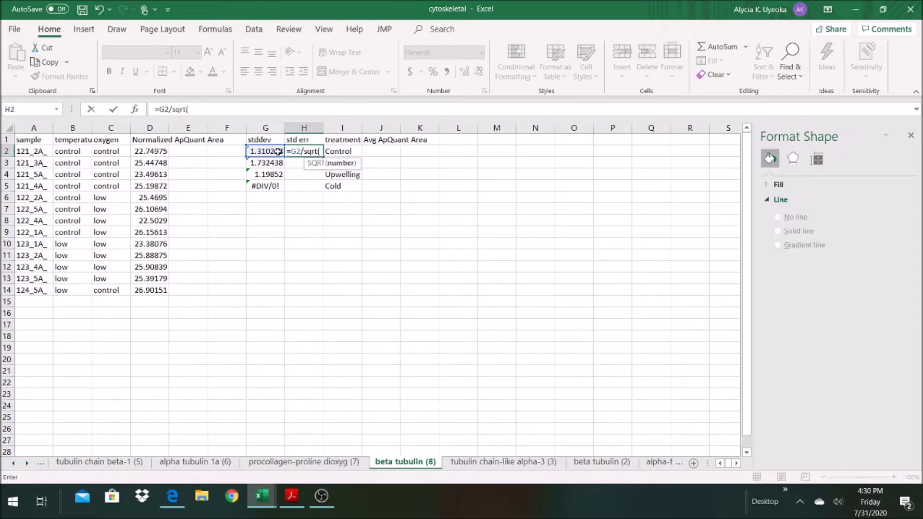
type("4)")
key("Return")
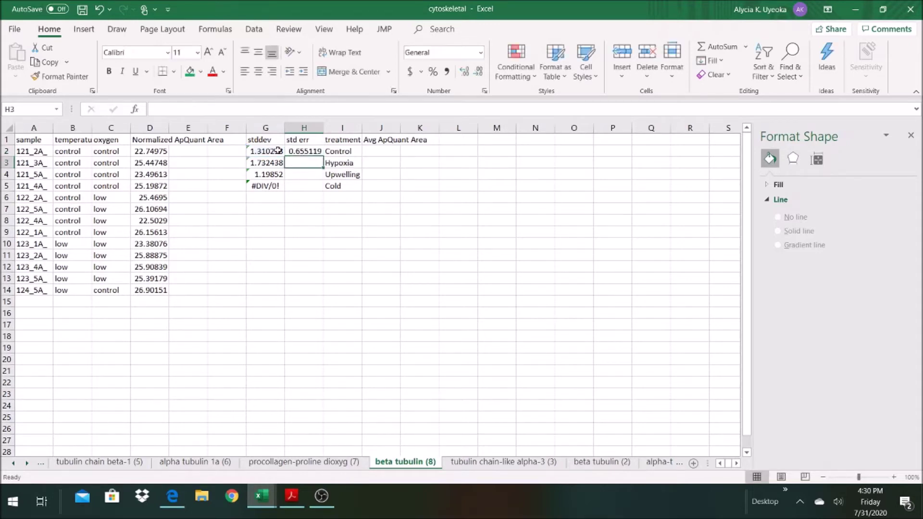
left_click(301, 152)
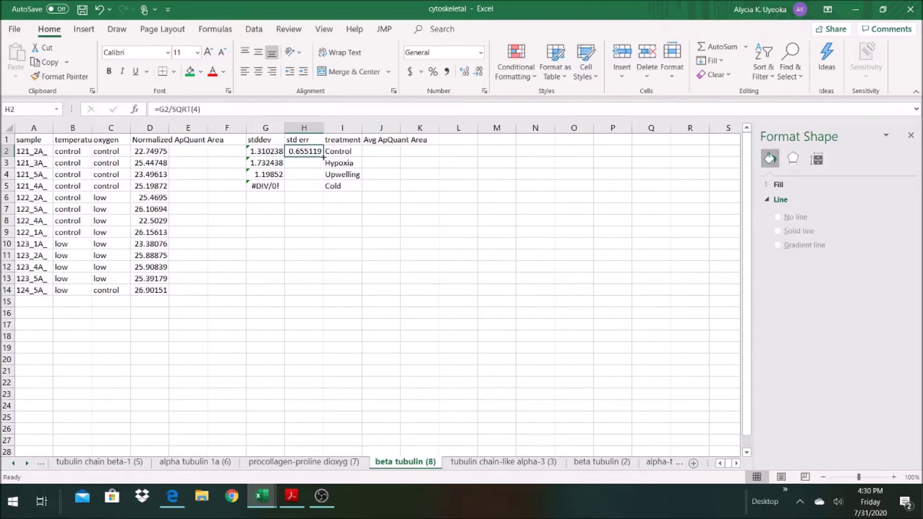
left_click_drag(323, 158, 321, 179)
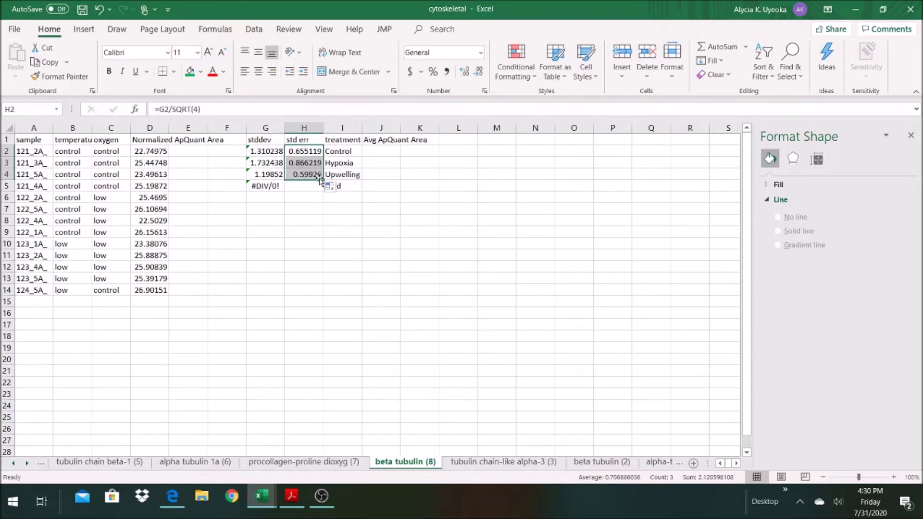
left_click(293, 240)
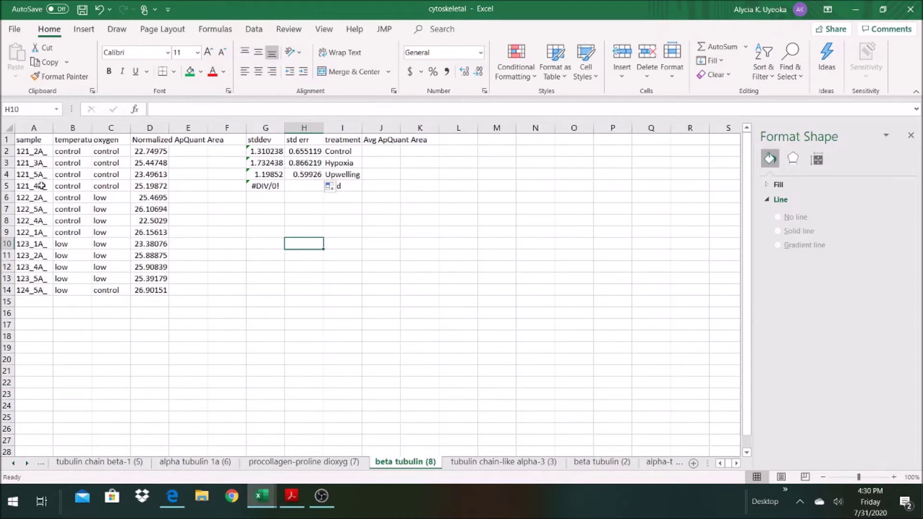
Enter a sample count of 4 in each of F2, F3 and F4
left_click(236, 148)
type("4")
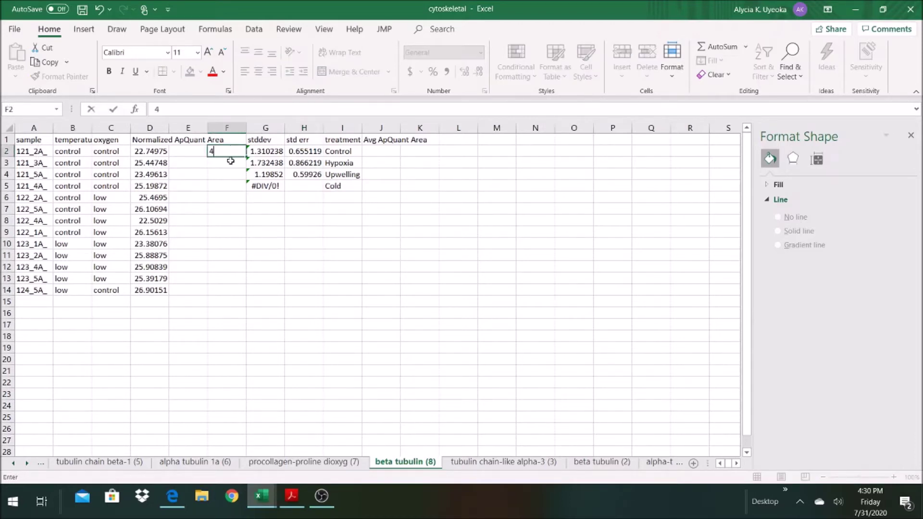
key("Return")
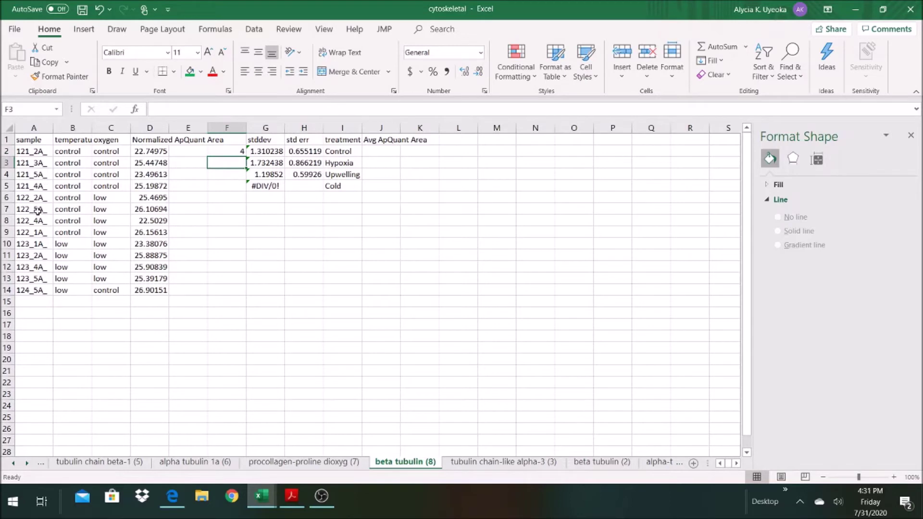
type("4")
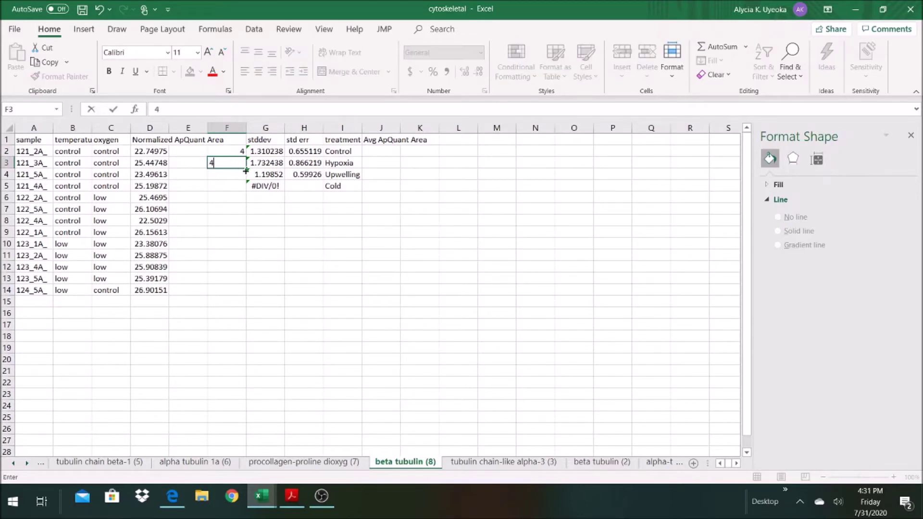
key("Return")
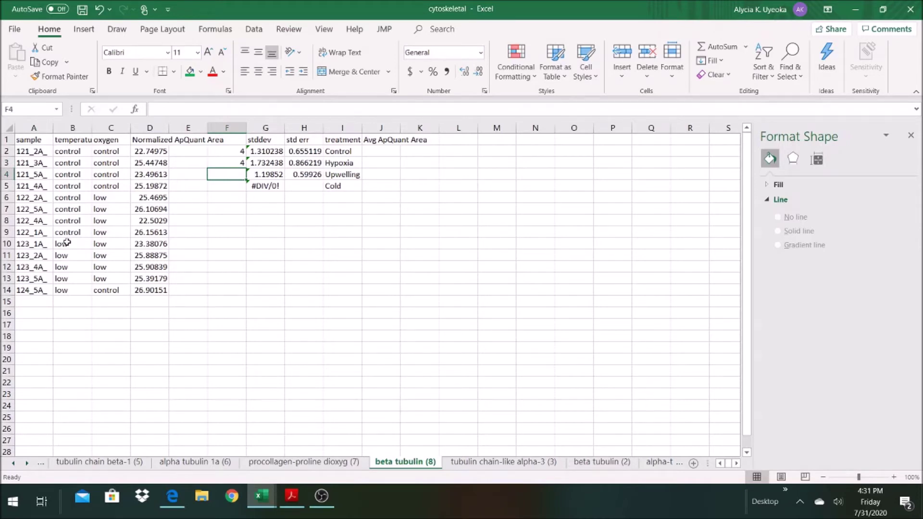
double_click(224, 174)
type("4")
key("Return")
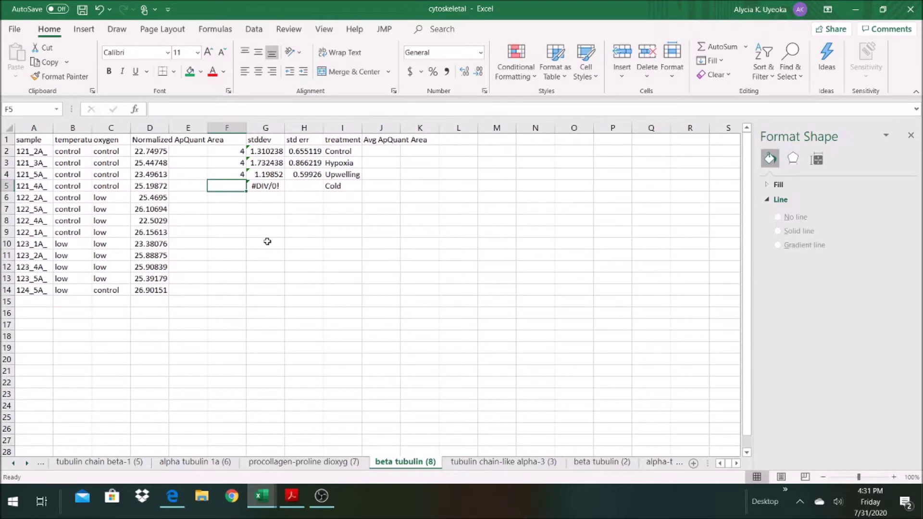
Set F5 to 1, then enter =AVERAGE(D2:D5) in J2 and fill it down to J5
type("1")
left_click(325, 258)
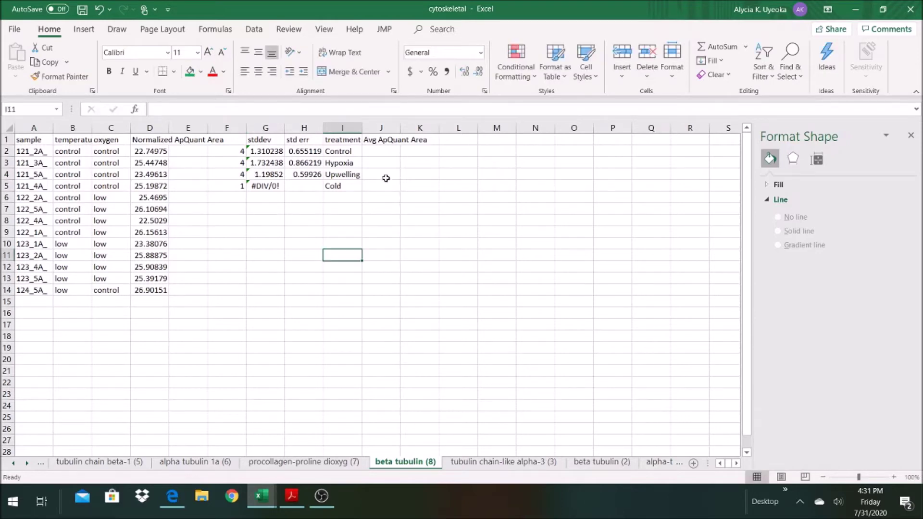
left_click(392, 153)
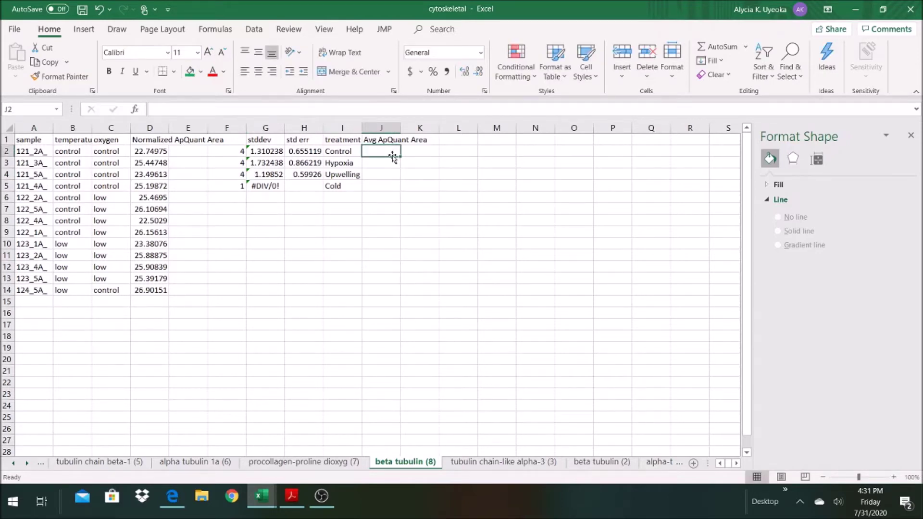
type("=average(")
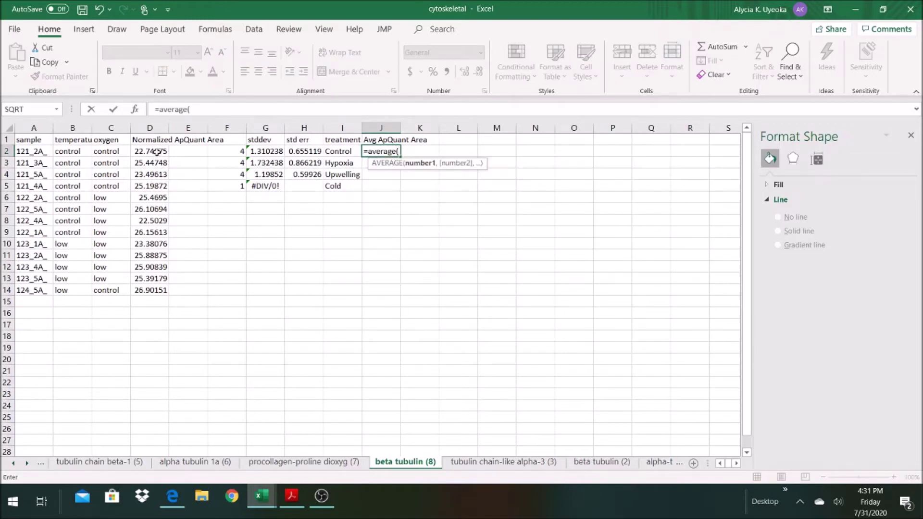
left_click_drag(157, 152, 164, 182)
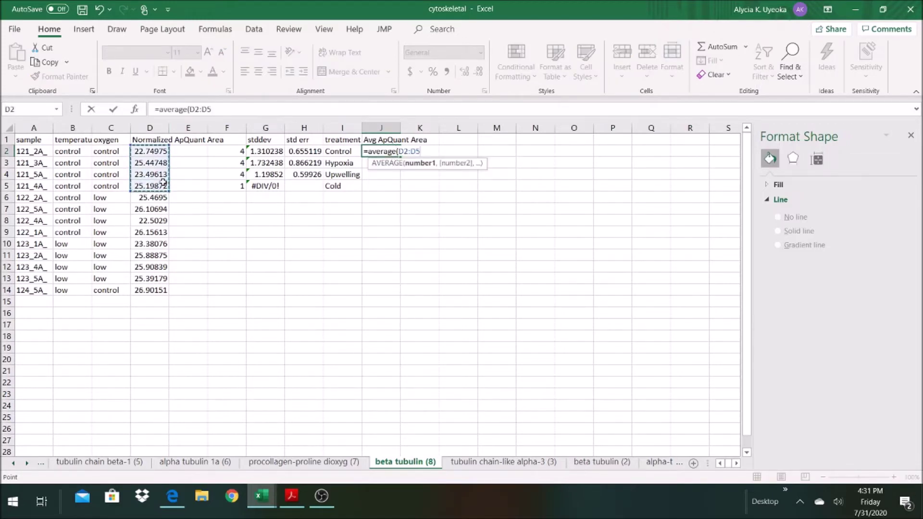
key("Return")
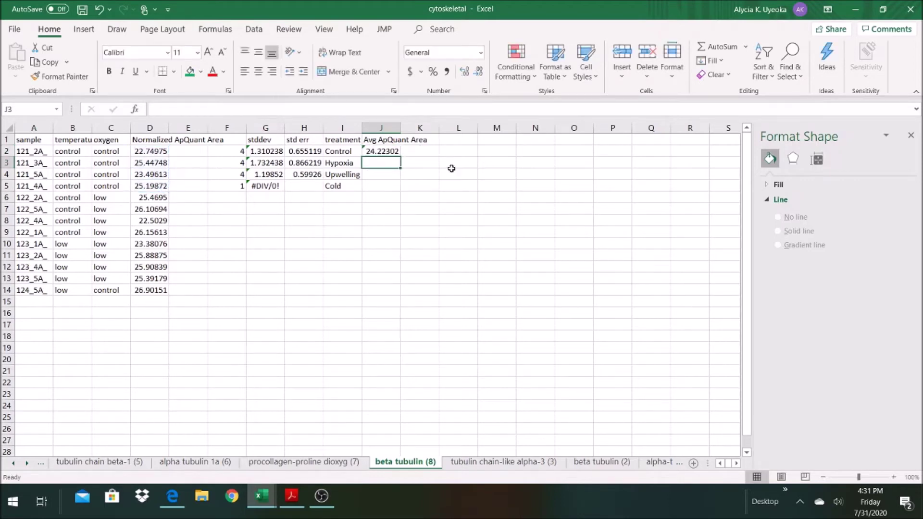
left_click(397, 149)
left_click_drag(400, 157, 395, 189)
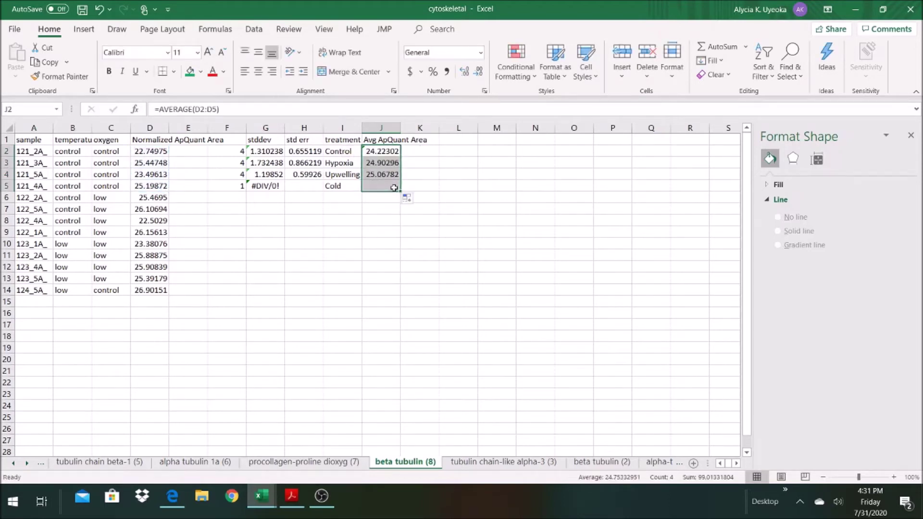
Repoint the averages to D6:D9, D10:D13 and D14 (25.05887, 25.14242, 26.90151)
left_click(384, 164)
left_click(215, 110)
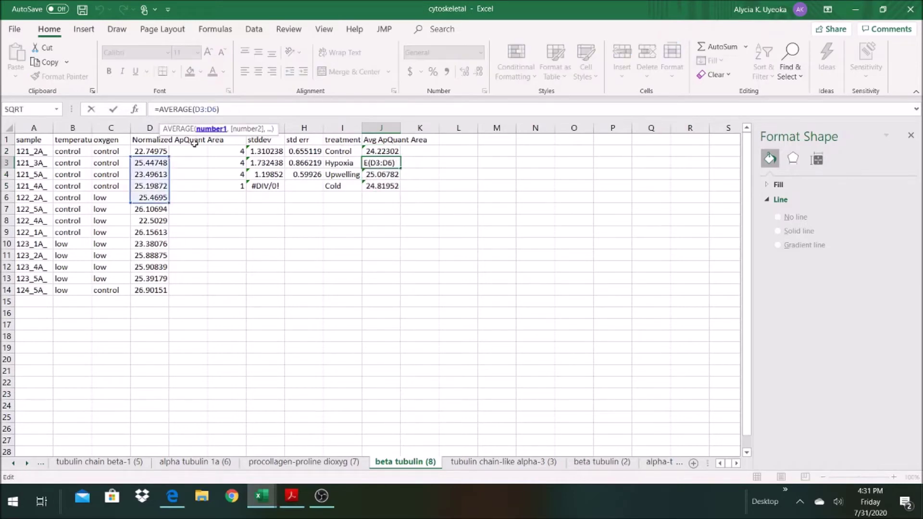
left_click_drag(163, 158, 158, 197)
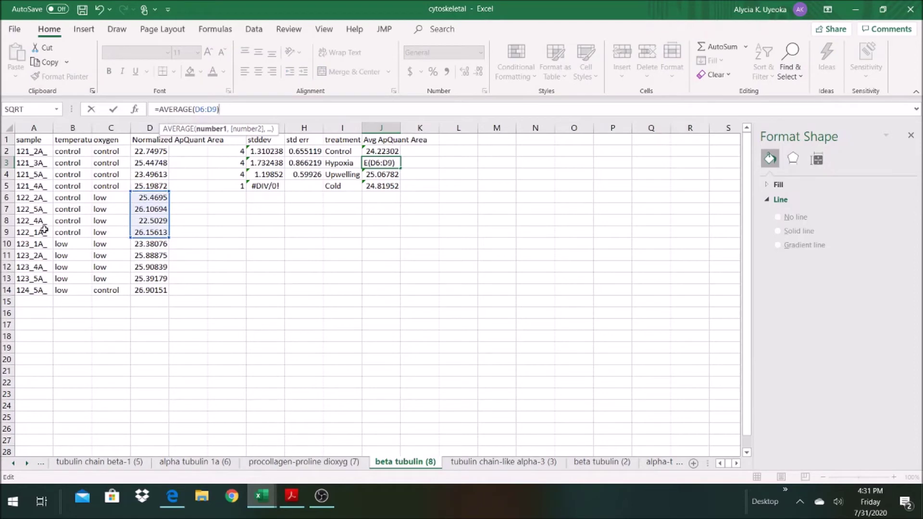
key("Return")
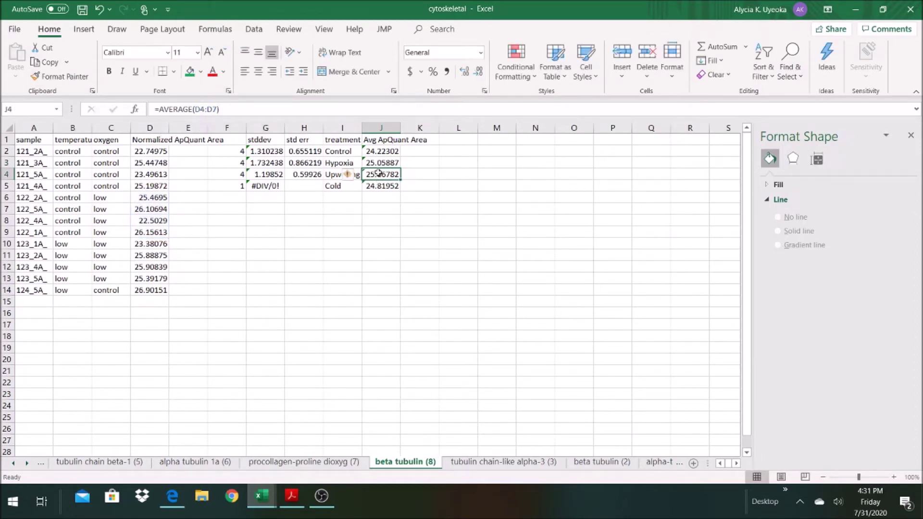
key("F2")
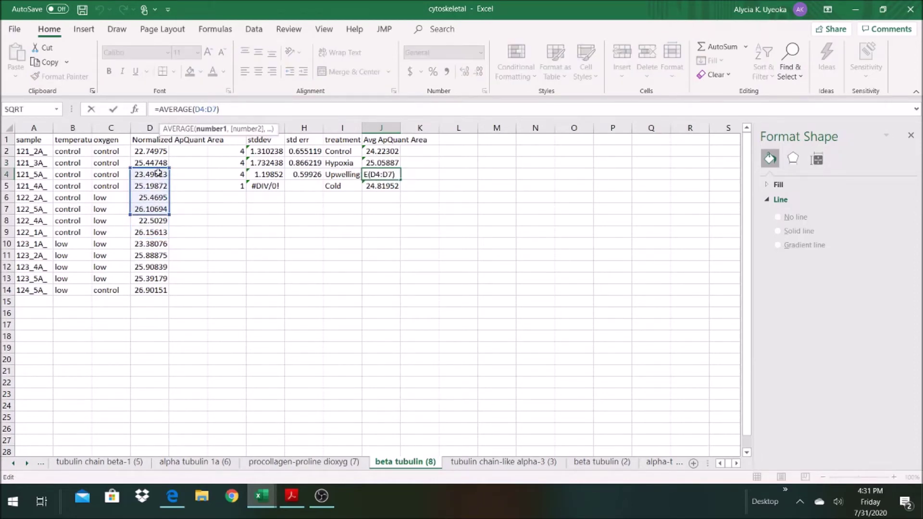
left_click_drag(161, 172, 144, 247)
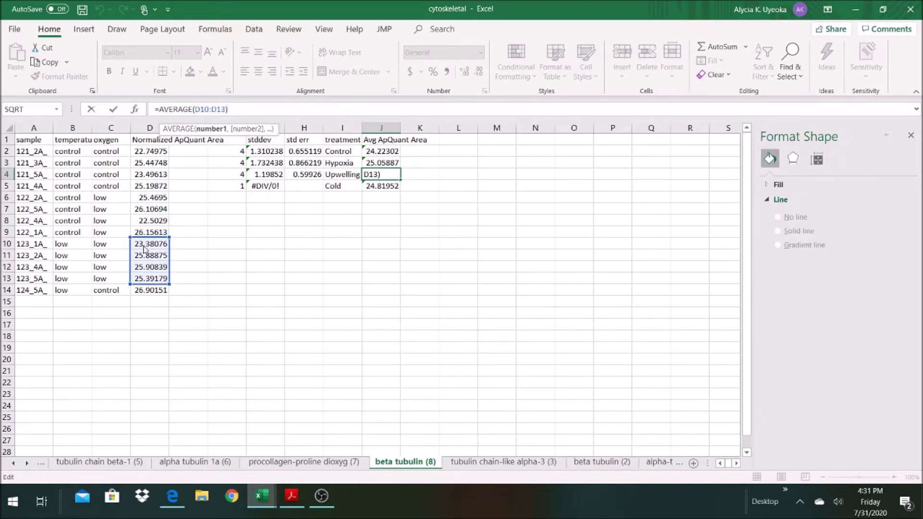
key("Return")
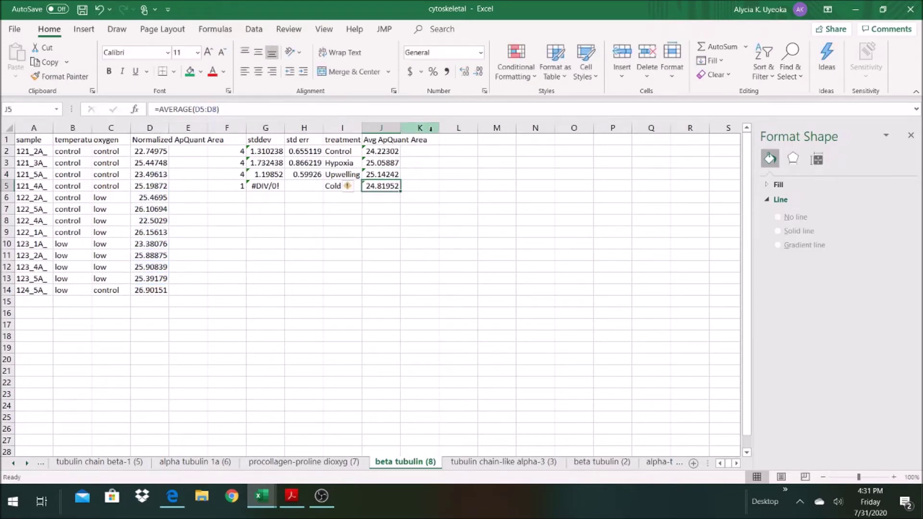
left_click(202, 111)
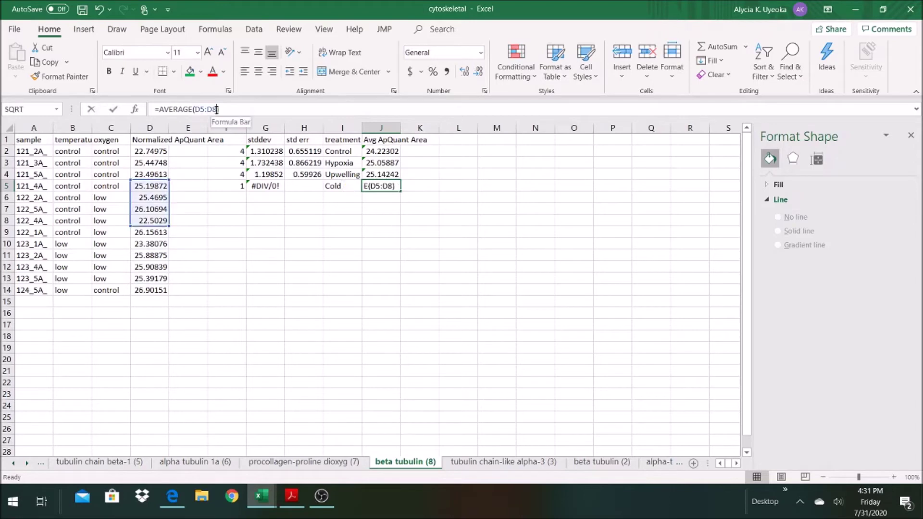
left_click_drag(159, 183, 173, 293)
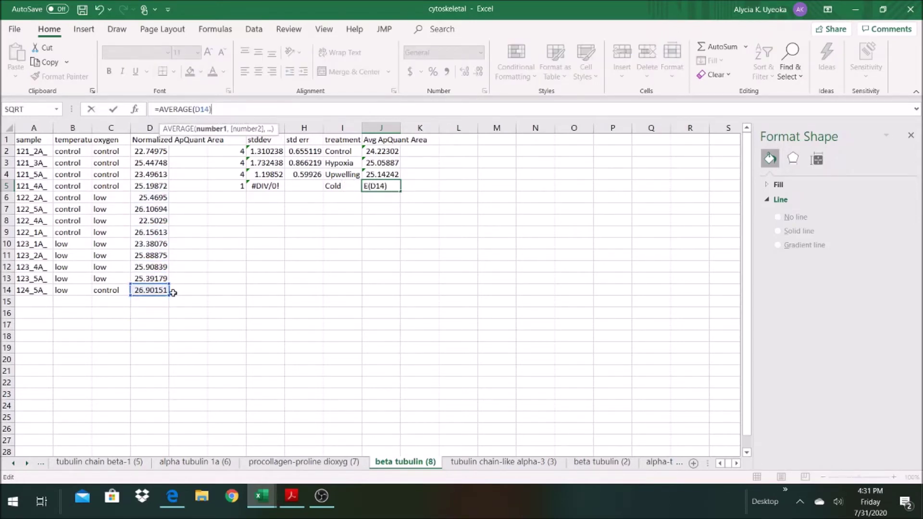
key("Return")
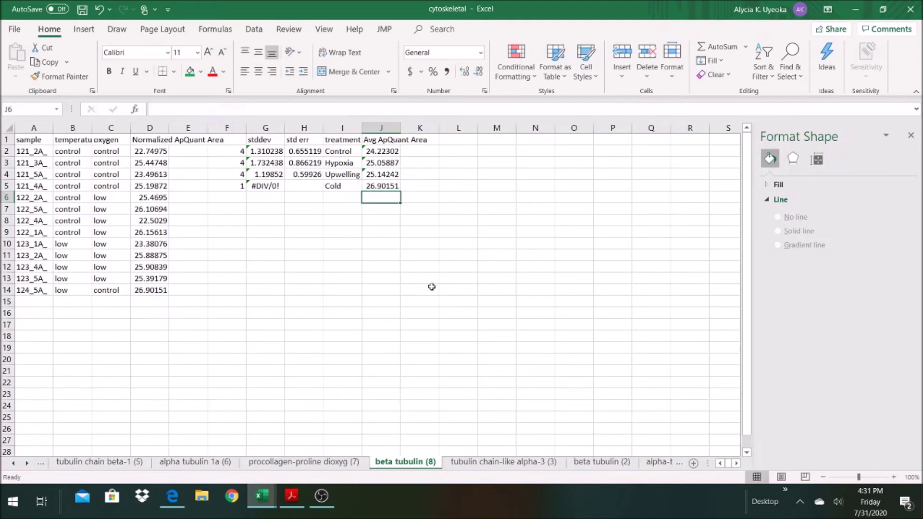
left_click(449, 241)
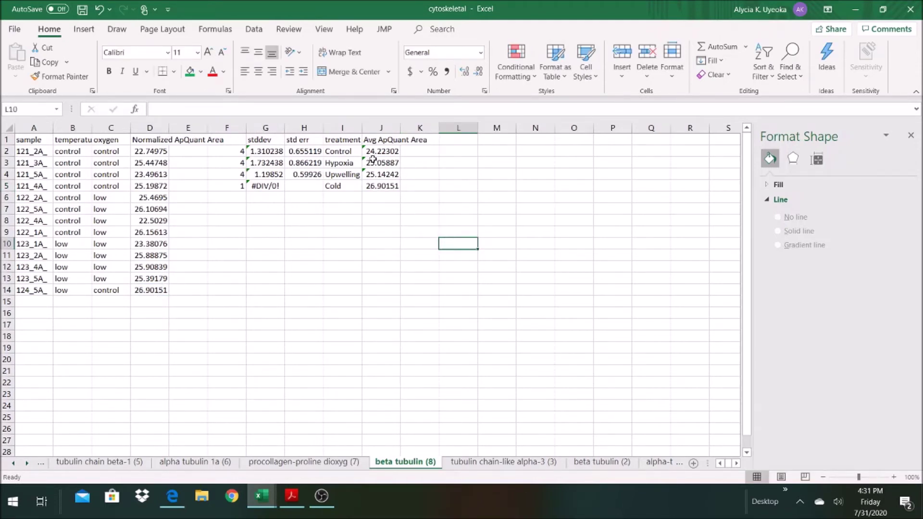
Insert a recommended clustered column chart of the treatment names and averages, nudging it into place
left_click_drag(344, 139, 404, 185)
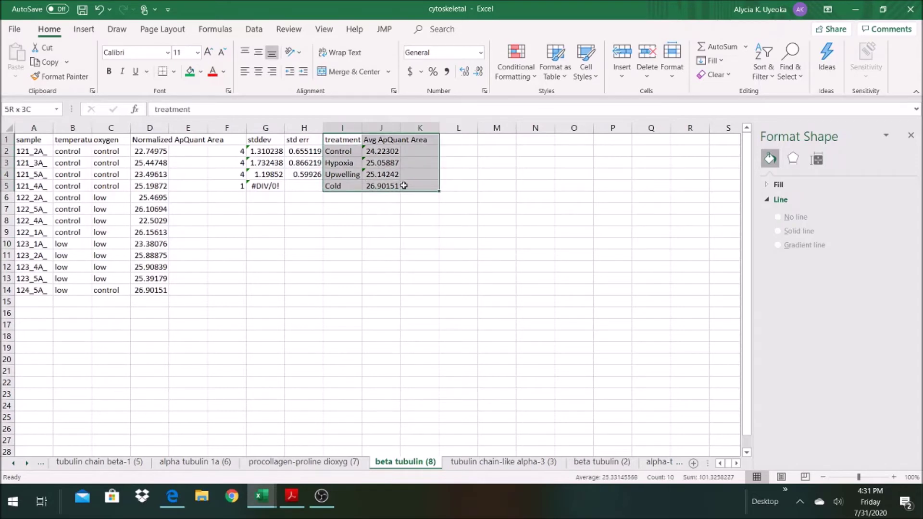
left_click(84, 30)
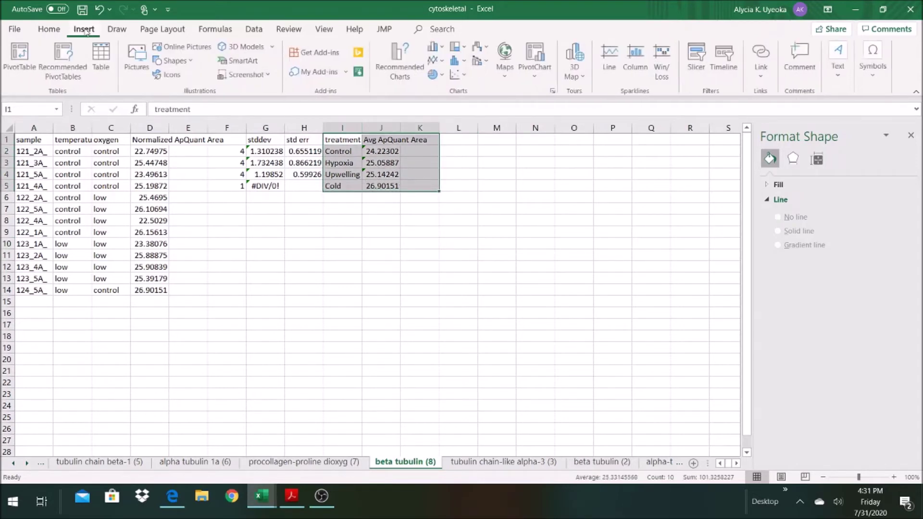
left_click(401, 62)
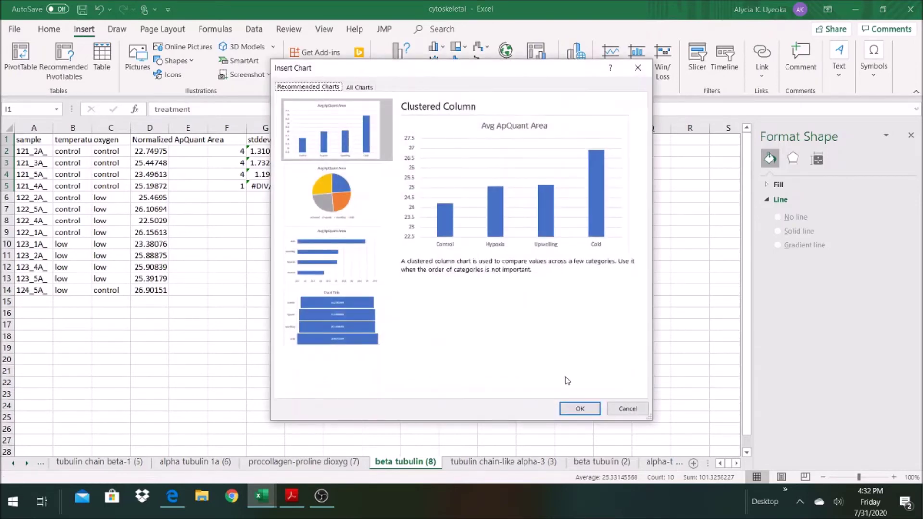
left_click(589, 412)
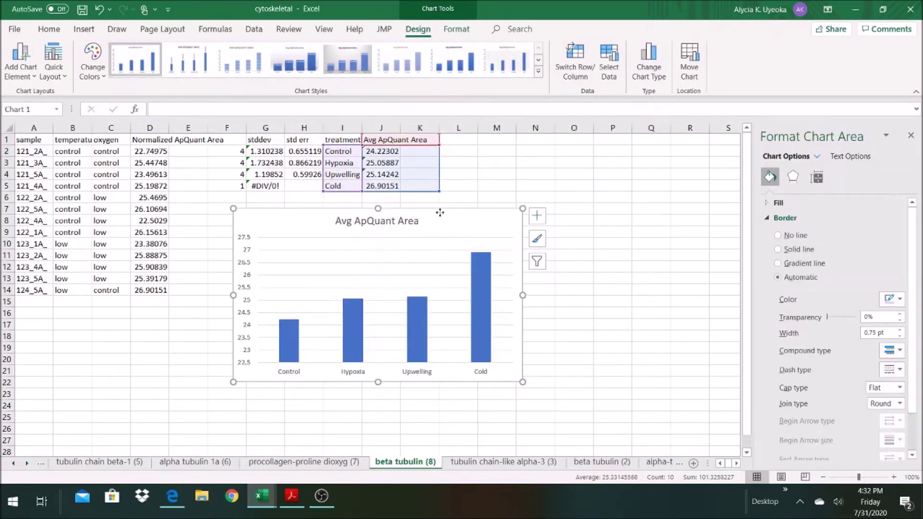
left_click_drag(441, 214, 465, 221)
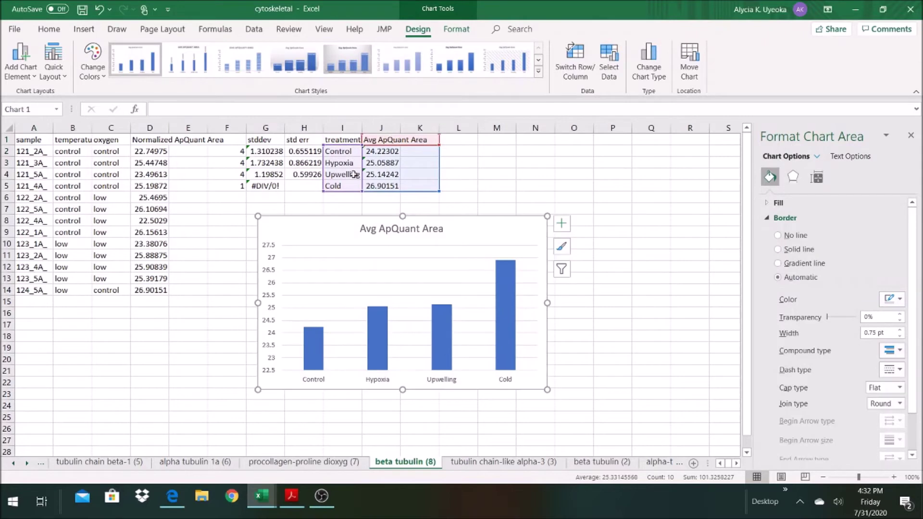
Add primary horizontal and primary vertical axis titles to the chart
left_click(26, 60)
mouse_move(63, 117)
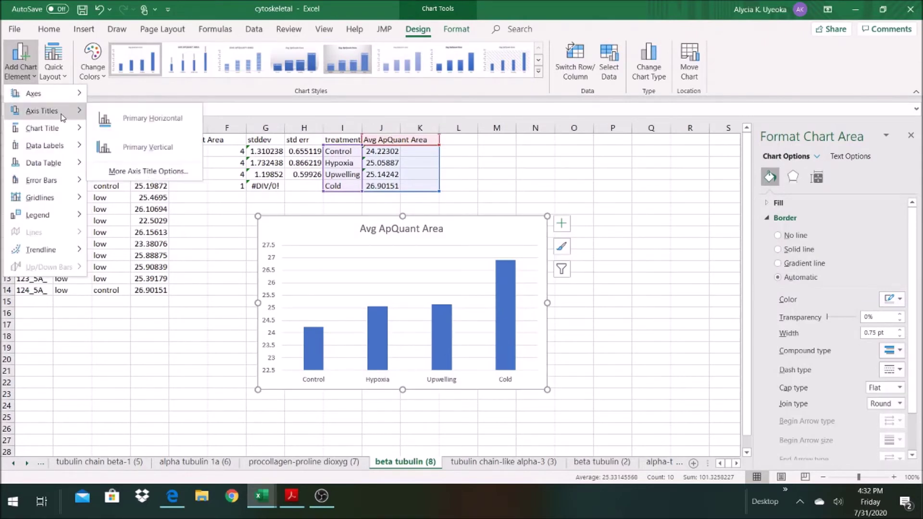
left_click(144, 118)
left_click(21, 60)
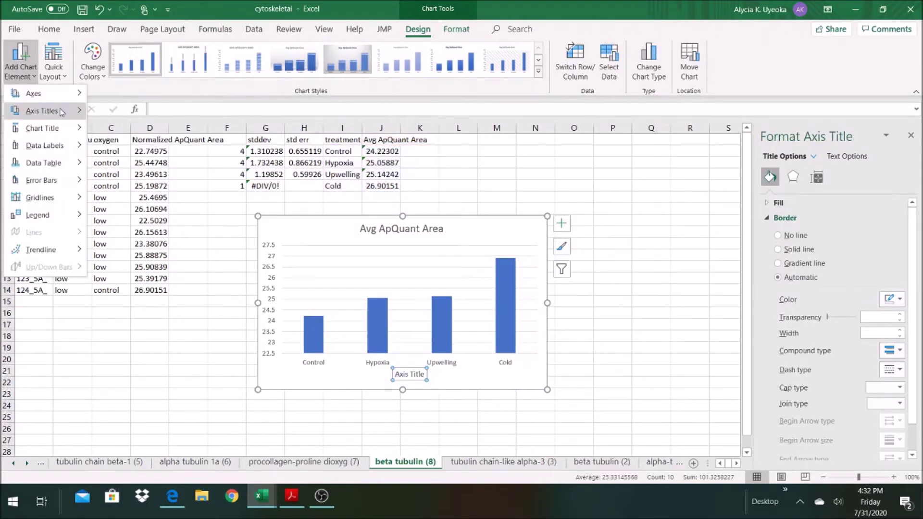
mouse_move(62, 112)
left_click(116, 148)
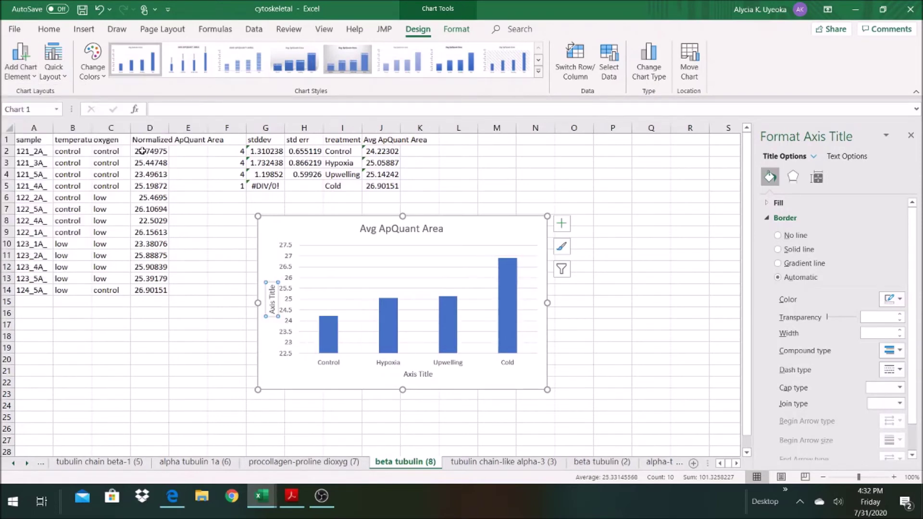
left_click(32, 71)
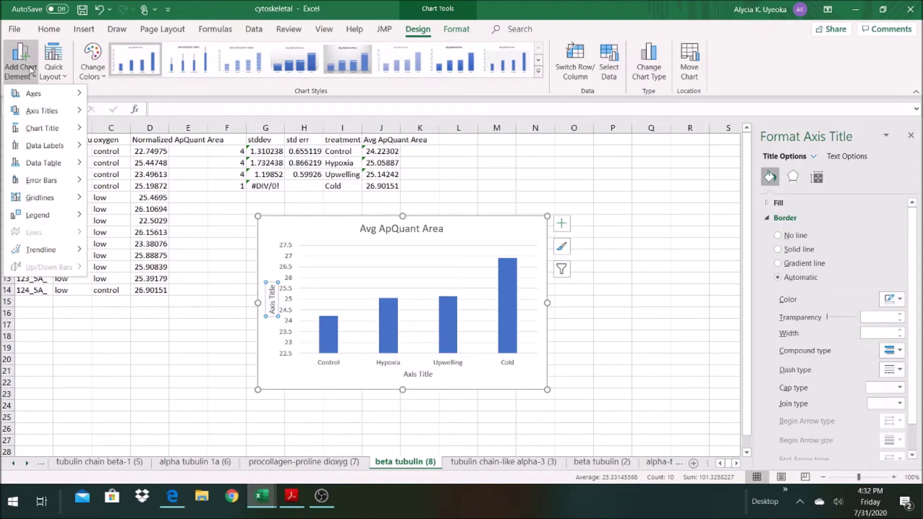
Enter 0 as the Cold standard error in H5
left_click(317, 199)
left_click(306, 188)
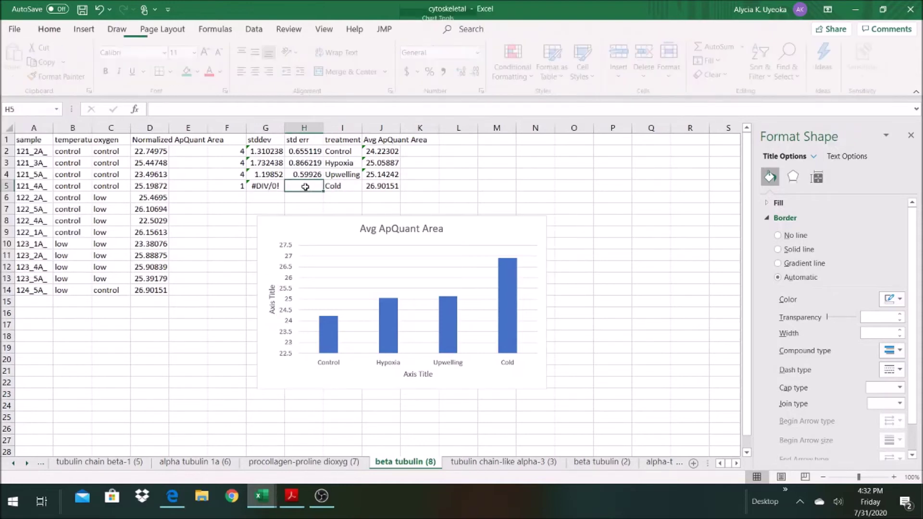
type("0")
left_click(313, 209)
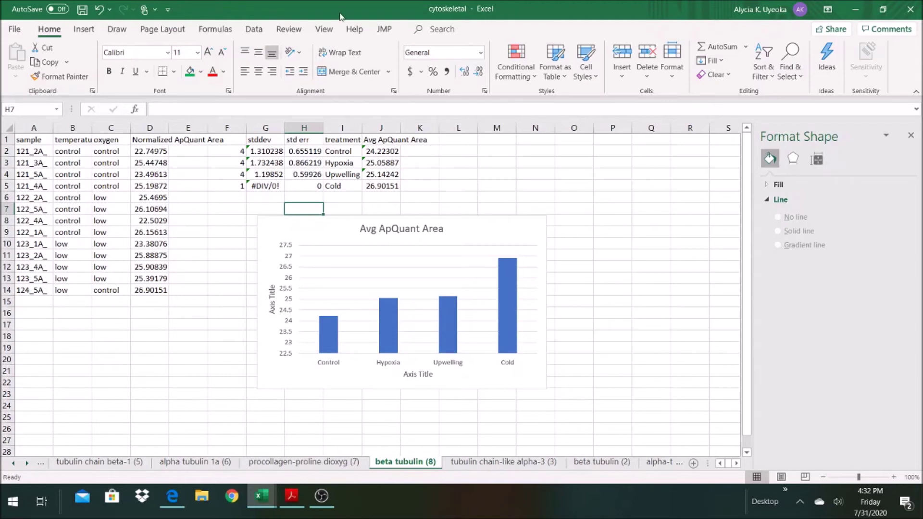
Select the Avg ApQuant Area chart and open the Chart Design Add Chart Element list
left_click(466, 226)
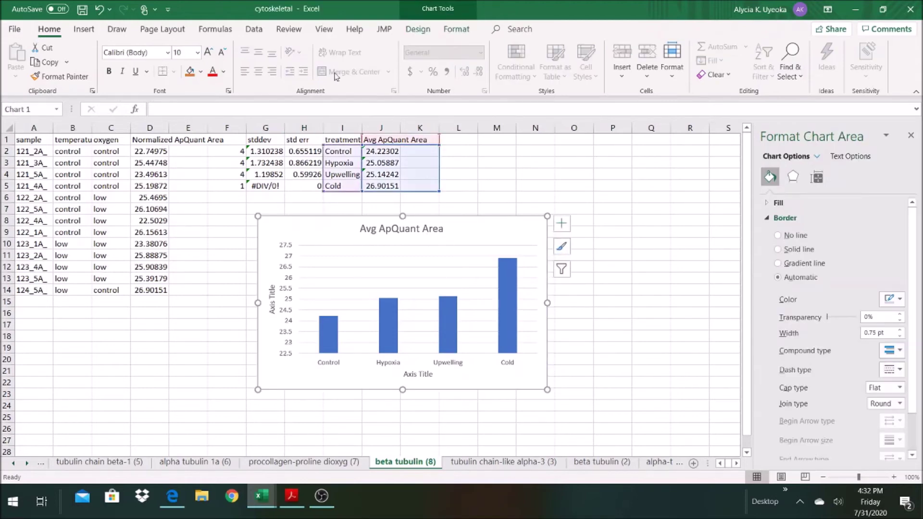
left_click(417, 30)
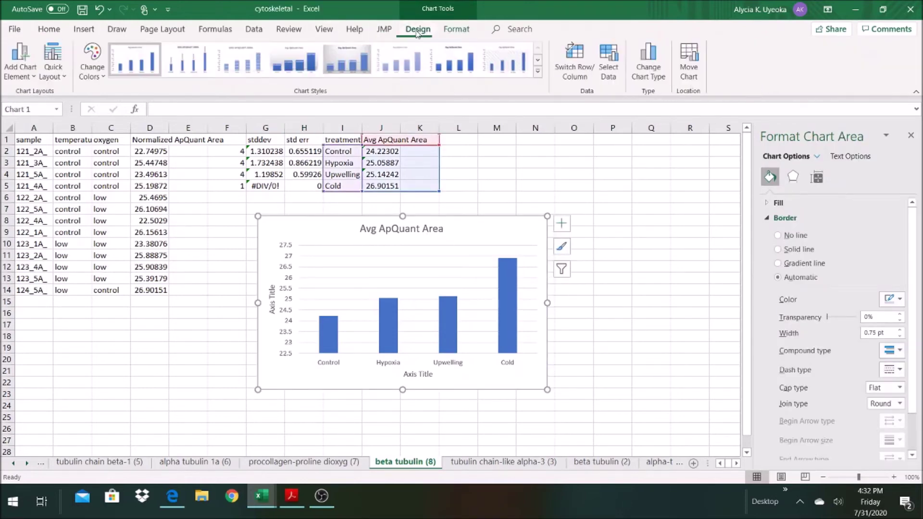
left_click(20, 62)
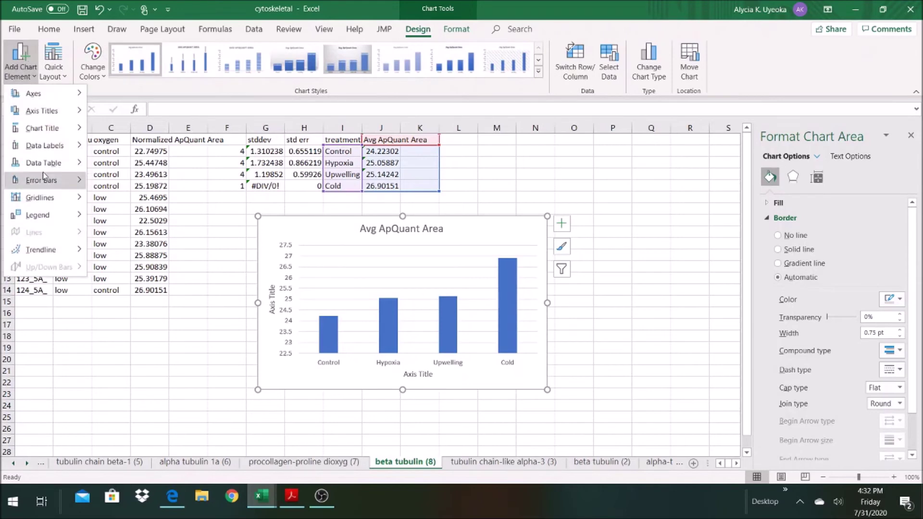
Add custom error bars using H2:H5 for both positive and negative error values
mouse_move(43, 181)
left_click(157, 304)
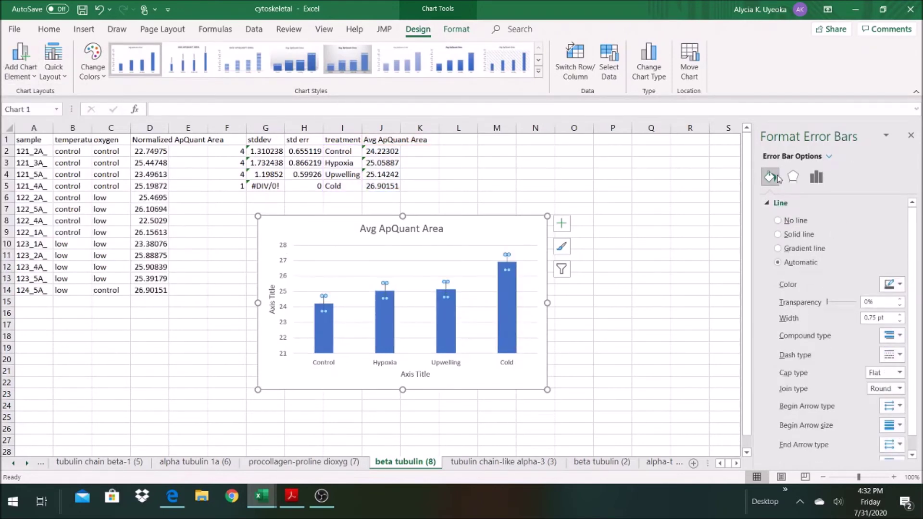
left_click(816, 177)
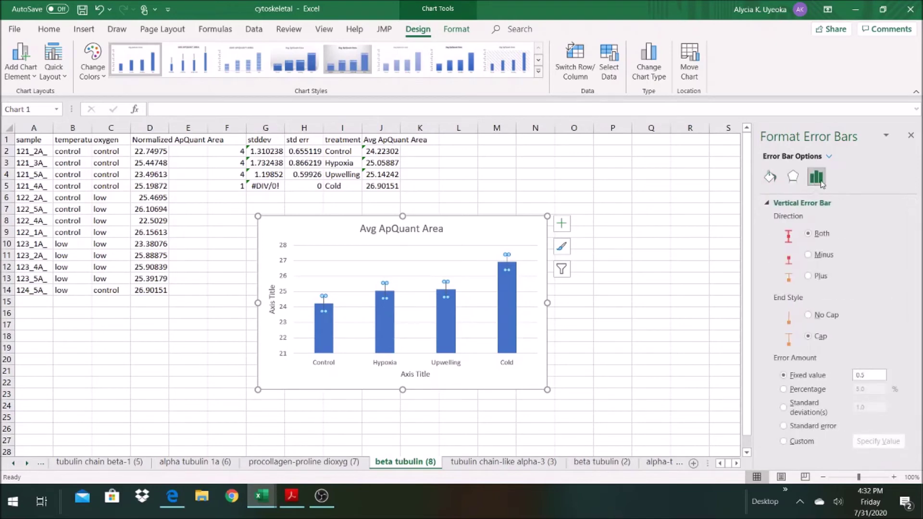
left_click(802, 442)
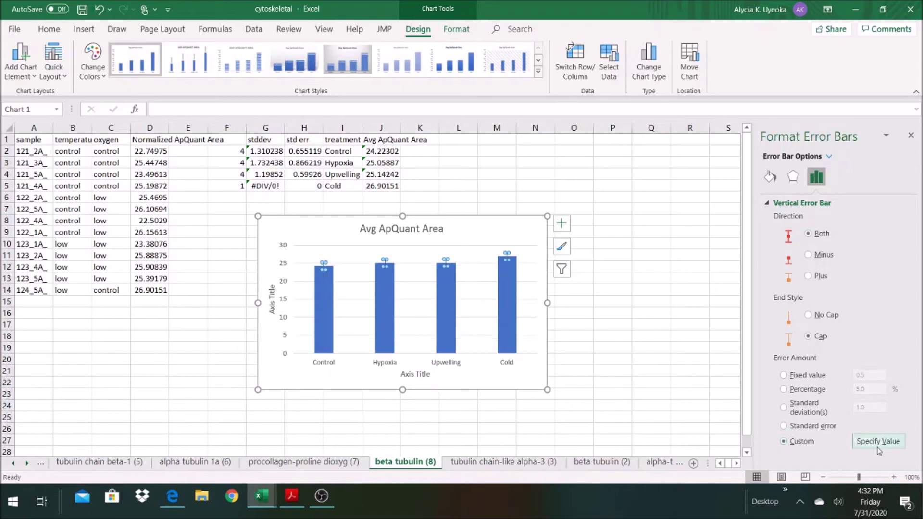
left_click(878, 443)
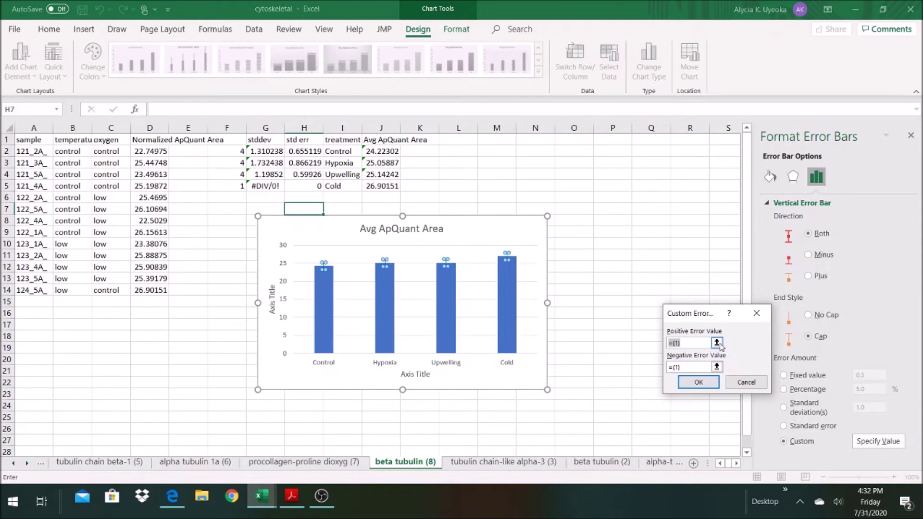
left_click(717, 343)
left_click_drag(315, 152, 312, 187)
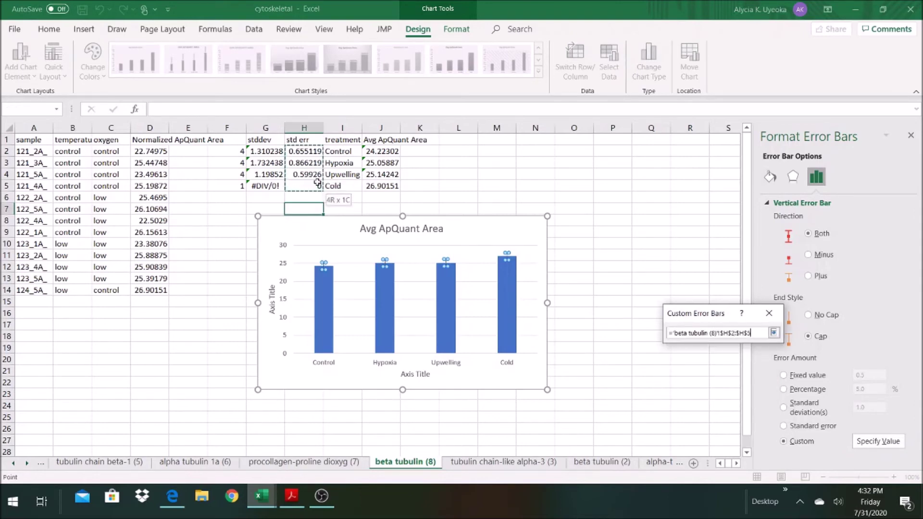
left_click(773, 334)
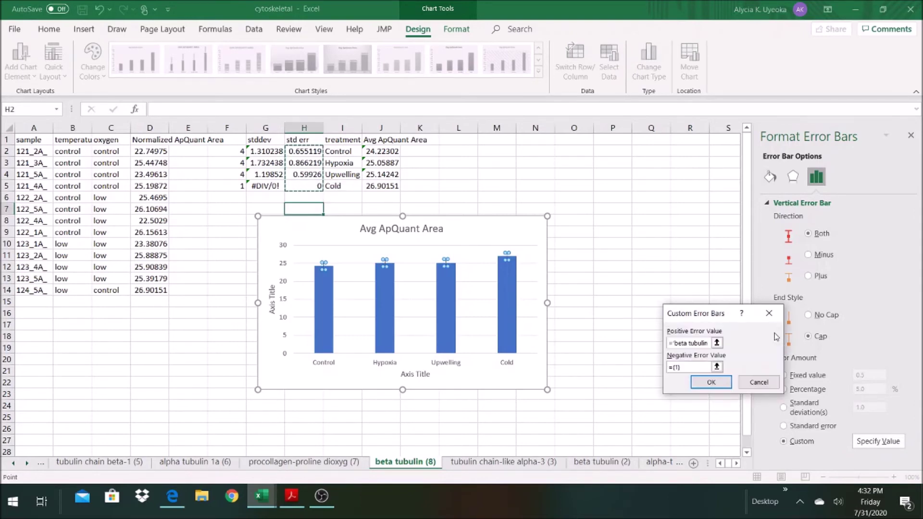
left_click(718, 367)
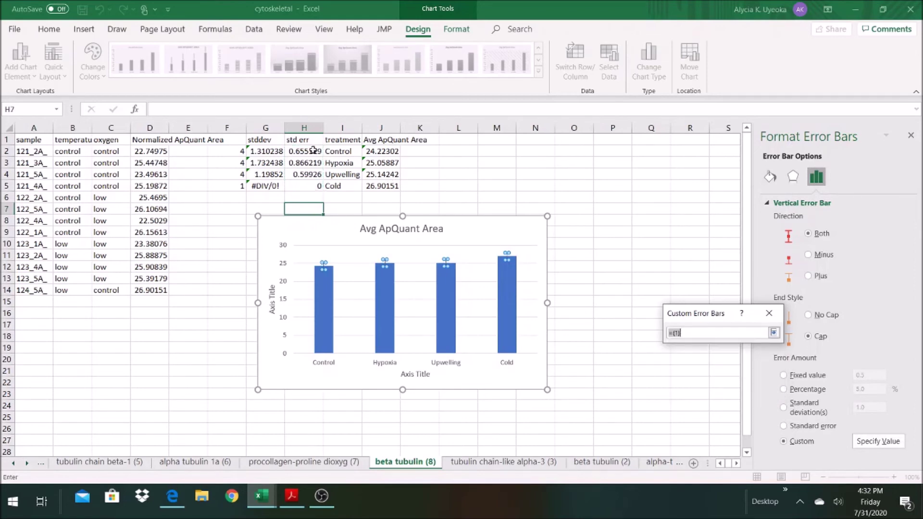
left_click_drag(313, 151, 312, 186)
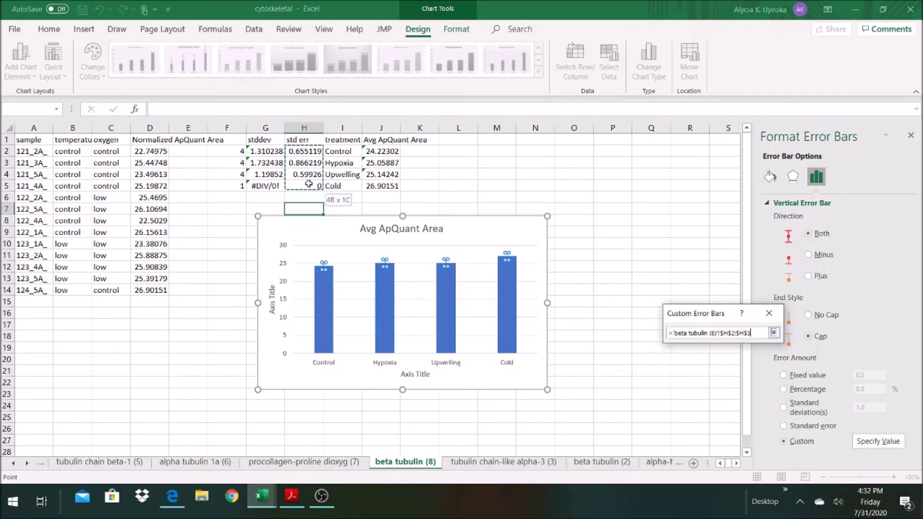
left_click(775, 334)
left_click(707, 383)
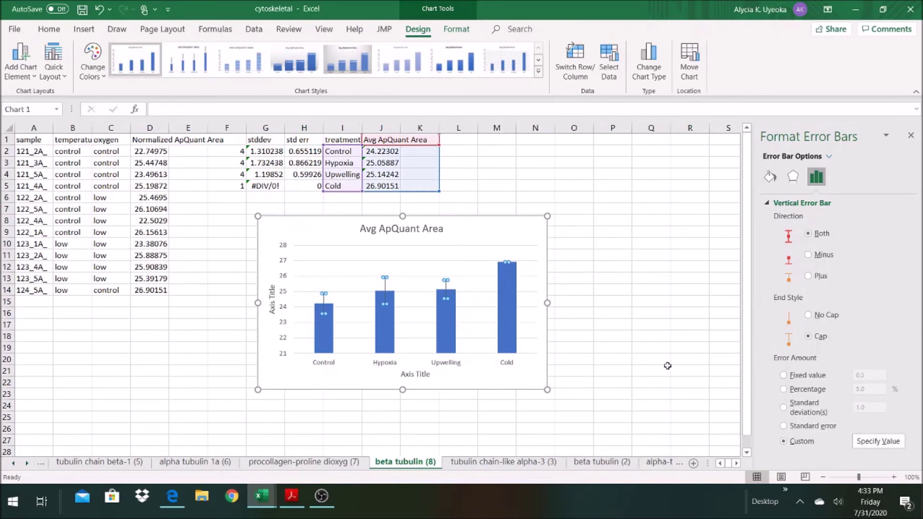
left_click(668, 366)
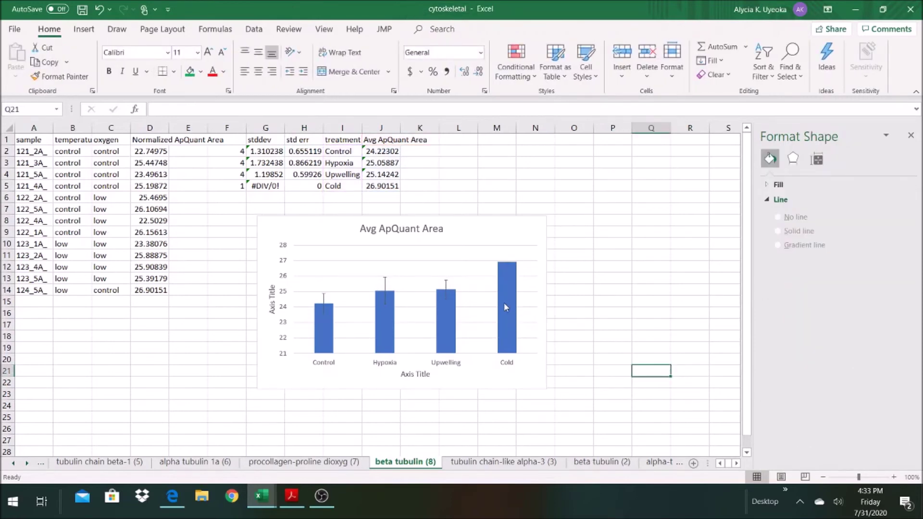
Save the workbook and switch to the procollagen-proline dioxyg (7) sheet
mouse_move(506, 285)
left_click(82, 10)
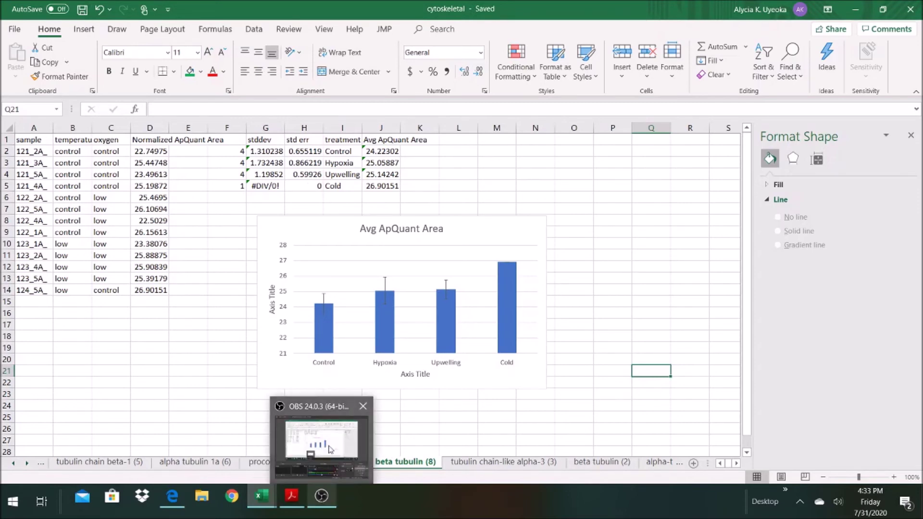
left_click(342, 462)
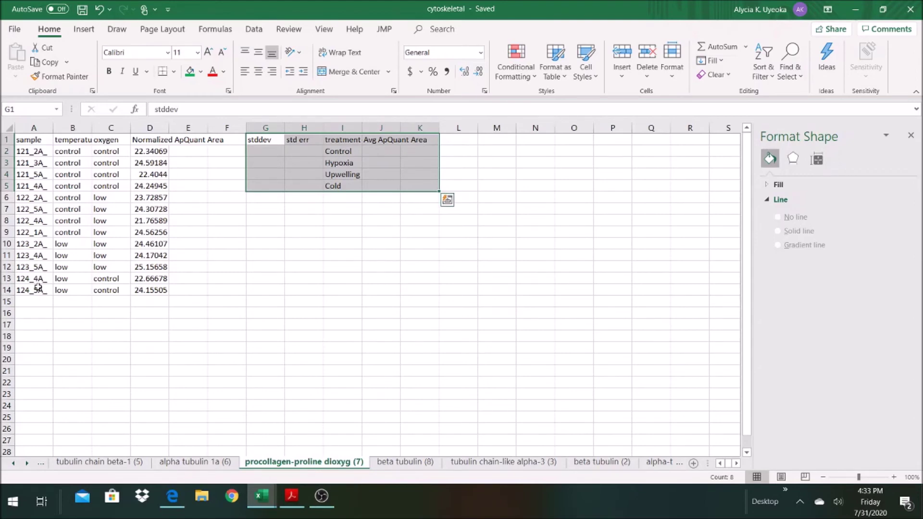
Enter =STDEV.S(D2:D5) in G2 and fill it down to G5
left_click(384, 244)
left_click(274, 151)
type("=")
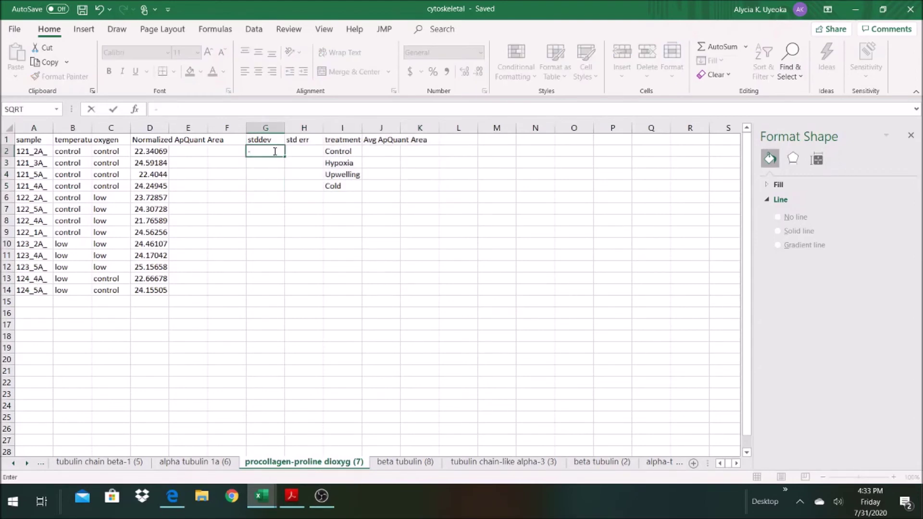
type("stdev.")
double_click(278, 174)
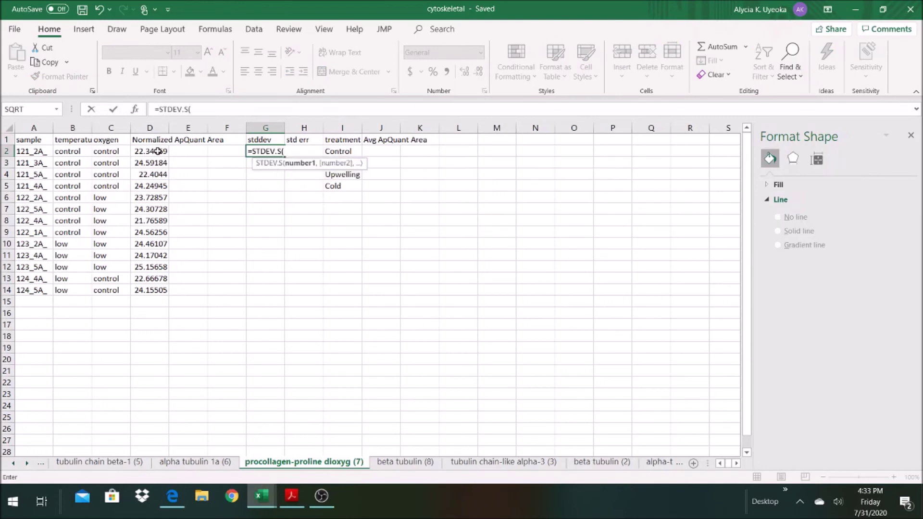
left_click_drag(158, 151, 158, 185)
key("Return")
left_click(250, 150)
left_click_drag(284, 157, 285, 189)
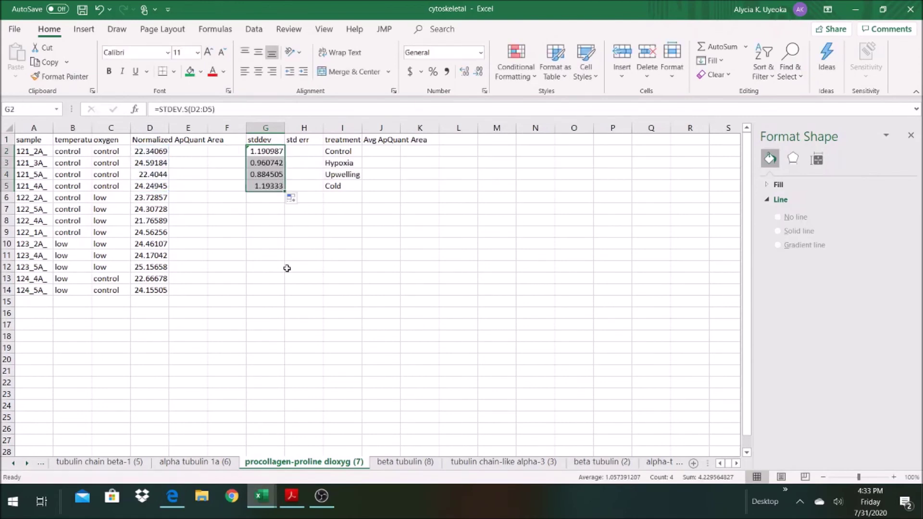
Fix G3's broken standard deviation range so it covers the Hypoxia samples D6:D9
double_click(265, 163)
left_click_drag(150, 158, 150, 193)
left_click(266, 232)
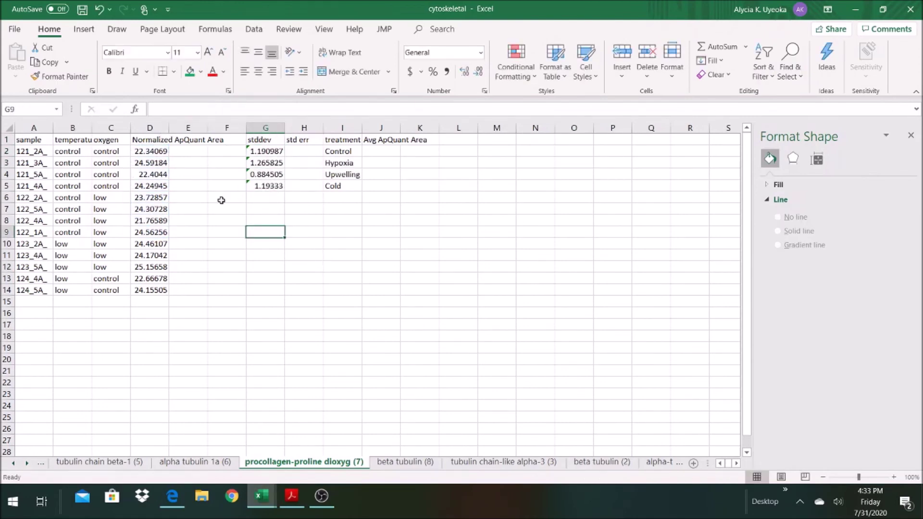
left_click(266, 162)
double_click(266, 162)
left_click(266, 174)
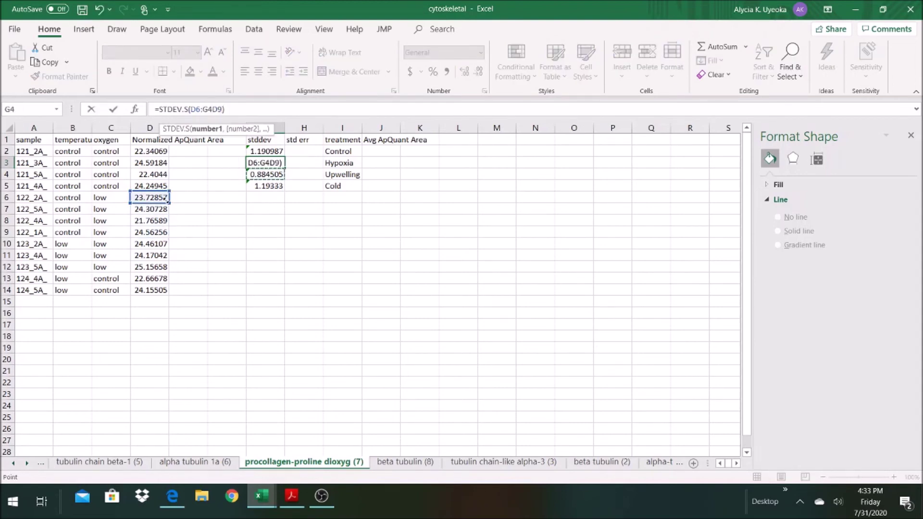
key("Return")
key("Up")
left_click(222, 110)
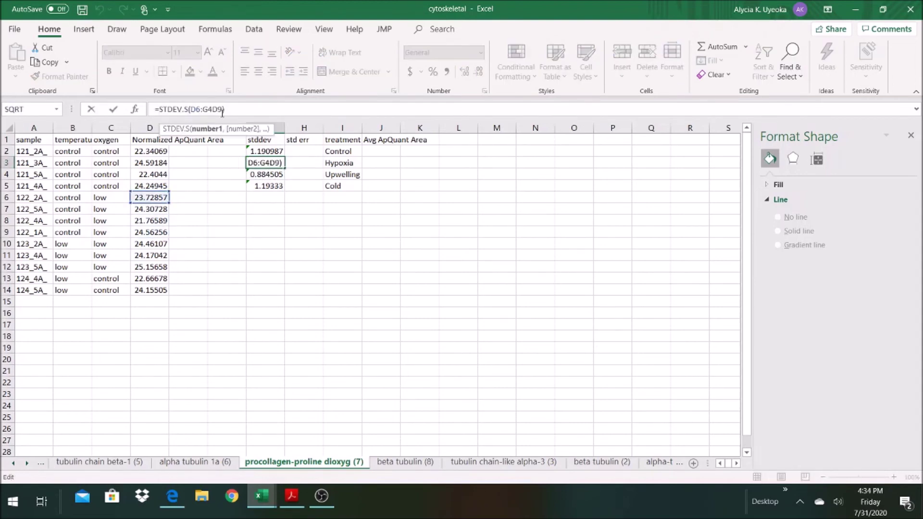
left_click_drag(222, 109, 191, 110)
key("BackSpace")
left_click_drag(152, 197, 153, 233)
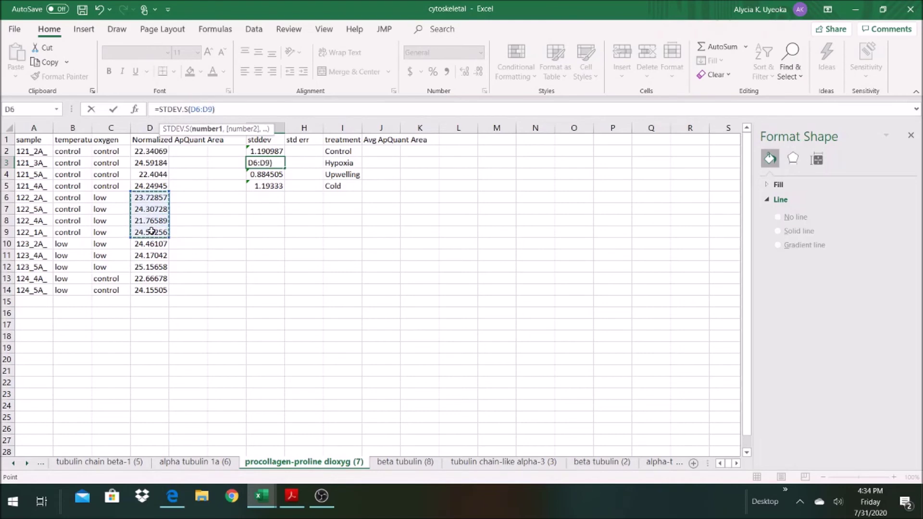
key("Return")
Set G4's standard deviation range to D10:D12 and G5's to D13:D14
left_click(211, 109)
left_click_drag(149, 267, 150, 290)
key("Return")
left_click(211, 110)
key("Return")
Enter the sample counts 4, 4, 3 and 2 in F2:F5
left_click(227, 174)
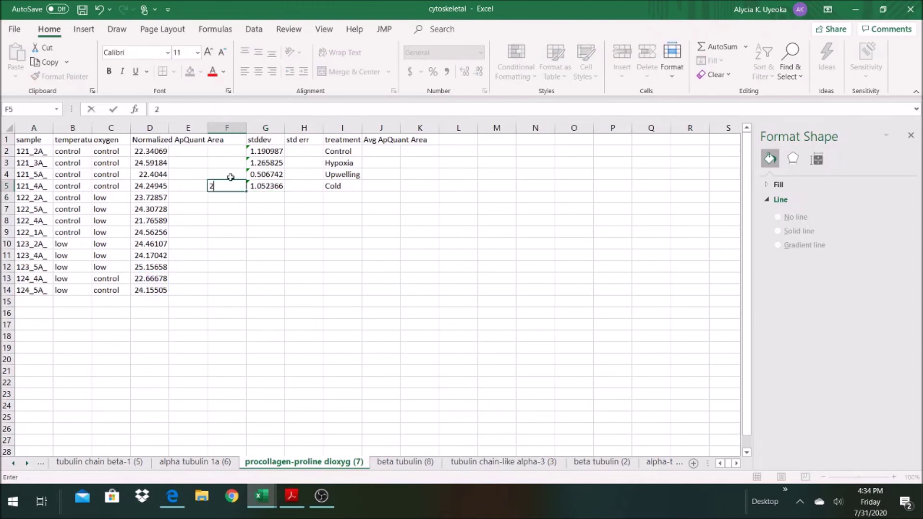
type("3")
key("Return")
type("2")
left_click(241, 230)
left_click(227, 151)
type("4")
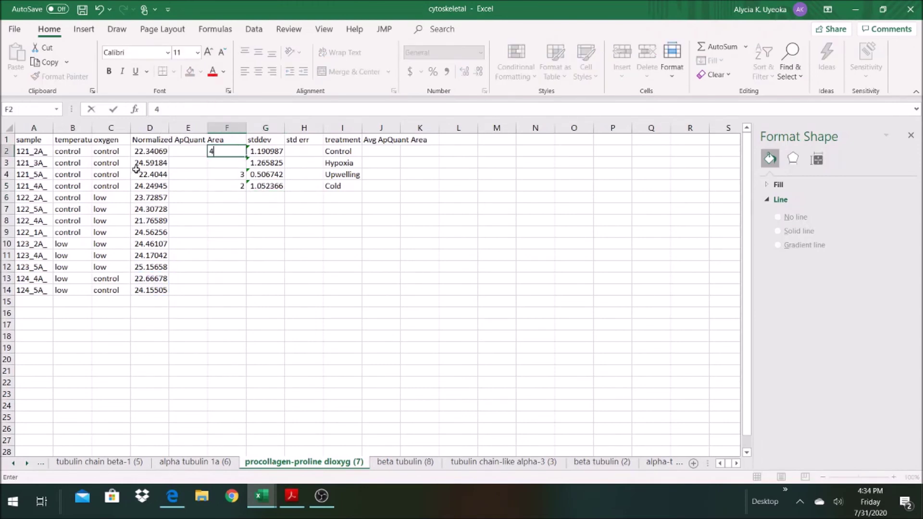
key("Return")
type("4")
Enter =G2/sqrt(4) in H2 and fill the standard error formula down to H5
left_click(304, 151)
type("=")
left_click(266, 151)
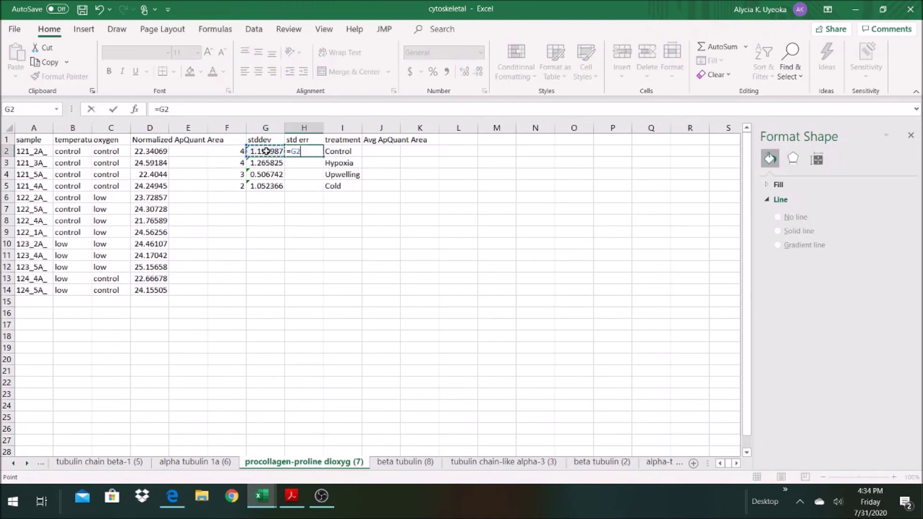
type("/sqrt(4)")
key("Return")
left_click(304, 151)
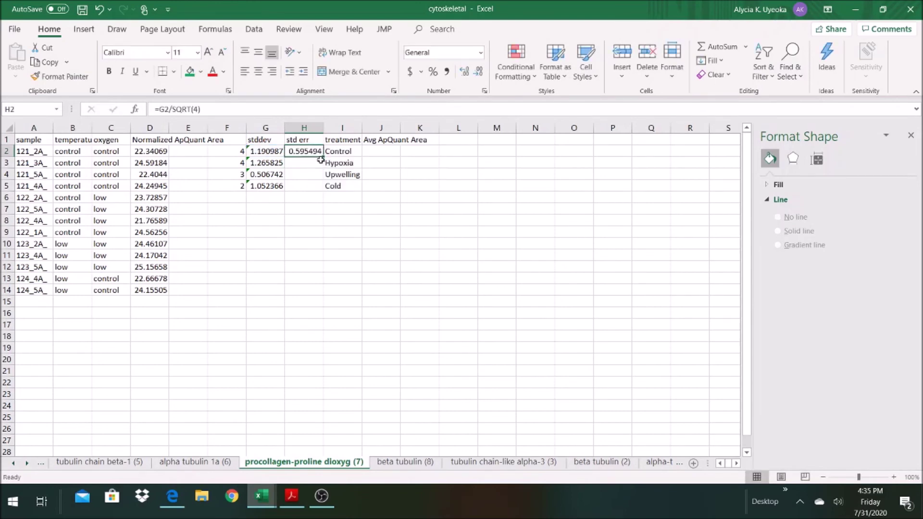
left_click_drag(323, 157, 318, 187)
Correct the H4 and H5 standard errors to divide by sqrt(3) and sqrt(2)
left_click(304, 174)
left_click(196, 110)
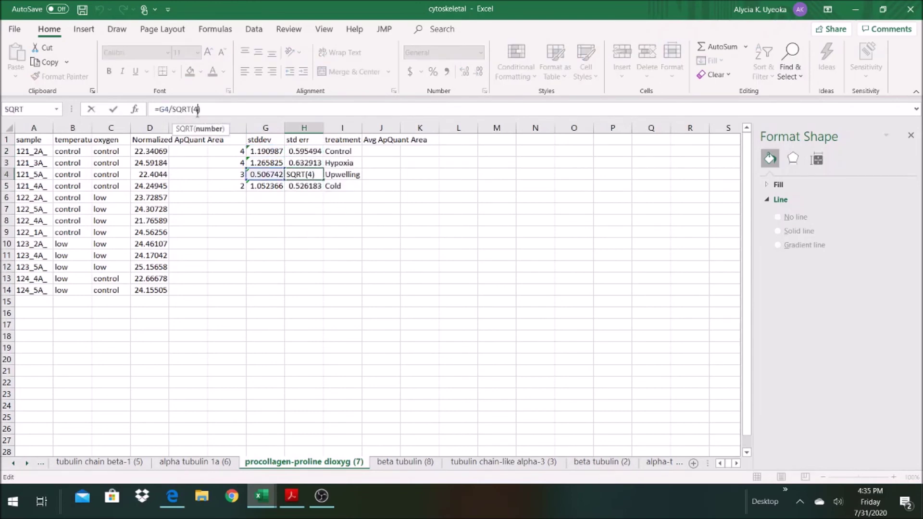
key("BackSpace")
type("3")
left_click(266, 232)
left_click(304, 185)
left_click(196, 110)
key("BackSpace")
type("2")
left_click(390, 302)
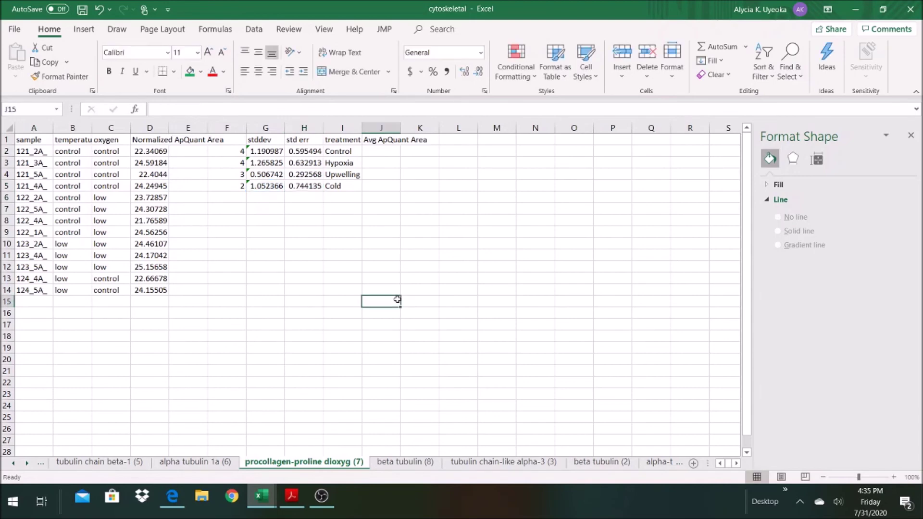
Enter =AVERAGE(D2:D5) in J2 and fill it down to J5
left_click(383, 151)
type("=average(")
left_click_drag(150, 151, 150, 187)
key("Return")
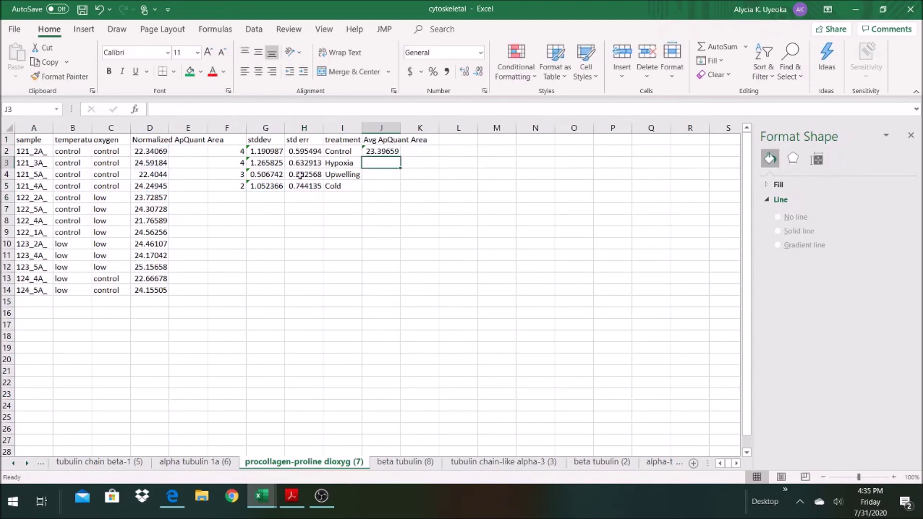
left_click(383, 151)
left_click_drag(400, 157, 395, 193)
double_click(382, 174)
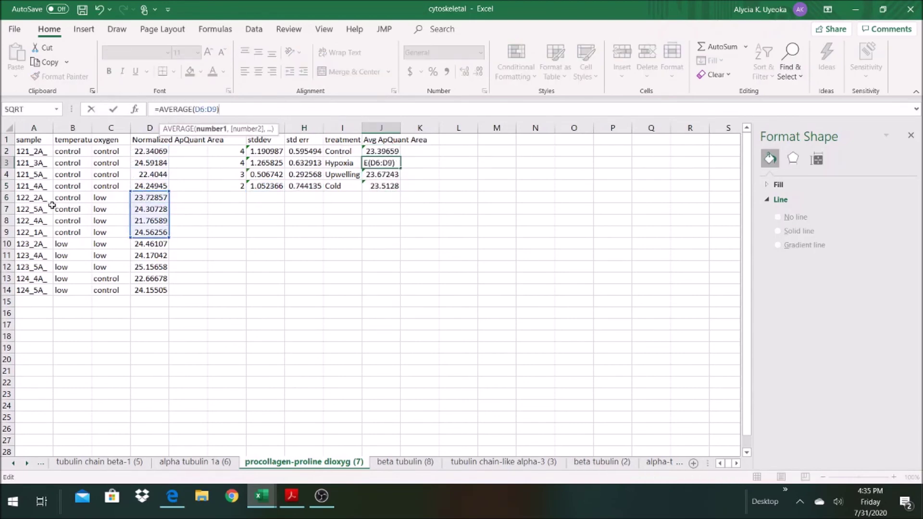
key("Escape")
Point J4's average at D10:D12 and J5's at D13:D14, then save the workbook
key("F2")
left_click_drag(149, 244, 168, 295)
key("Return")
key("F2")
key("Return")
left_click(305, 256)
key("ctrl+s")
left_click_drag(342, 140, 414, 183)
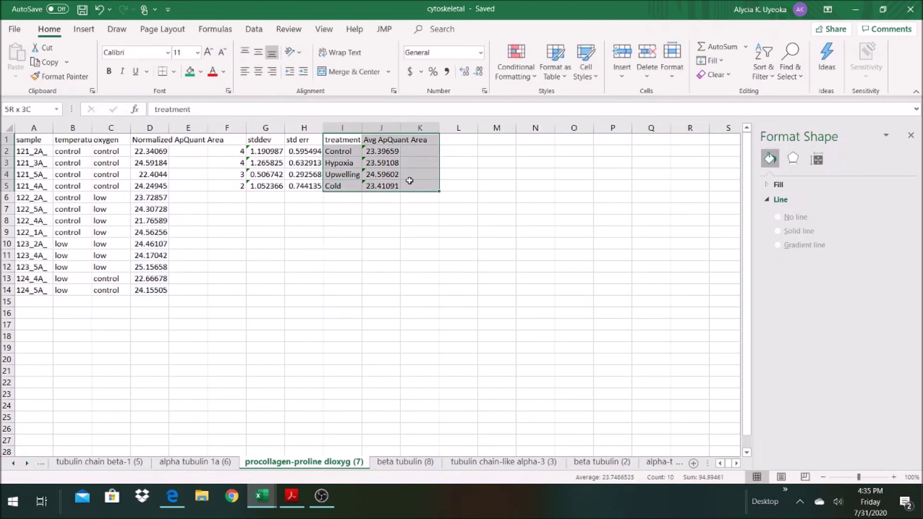
Insert a clustered column chart of the treatment averages and add both axis titles
left_click(84, 28)
left_click(216, 60)
left_click(583, 407)
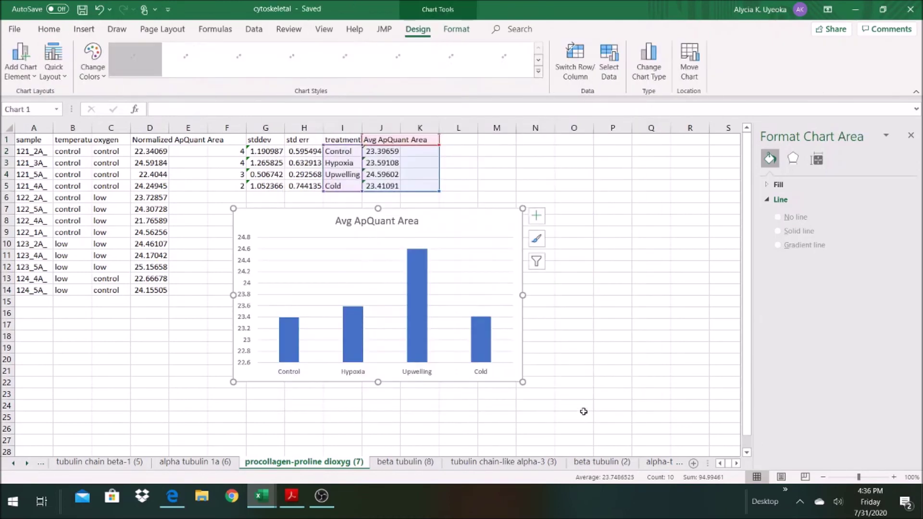
left_click(20, 60)
mouse_move(65, 109)
left_click(149, 129)
left_click(21, 61)
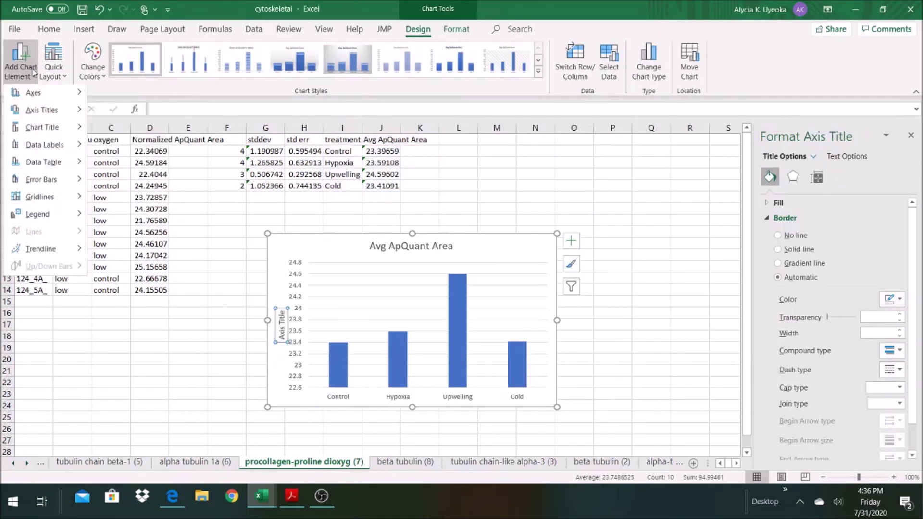
left_click(149, 113)
Add error bars with a Custom error amount, ready for the values to be specified
left_click(20, 60)
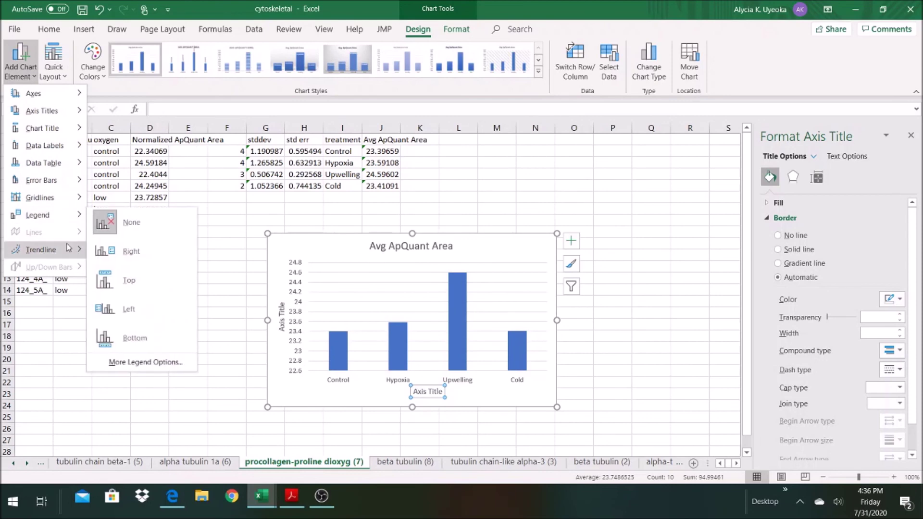
mouse_move(78, 181)
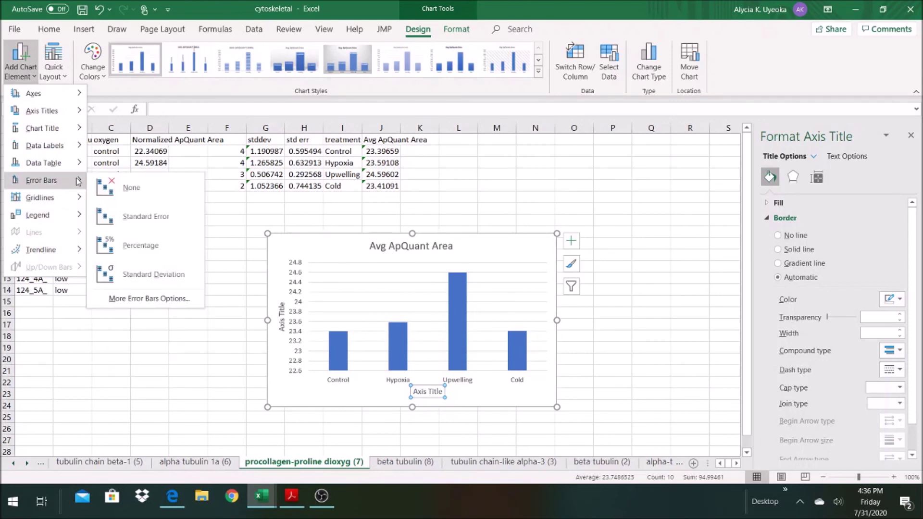
left_click(149, 298)
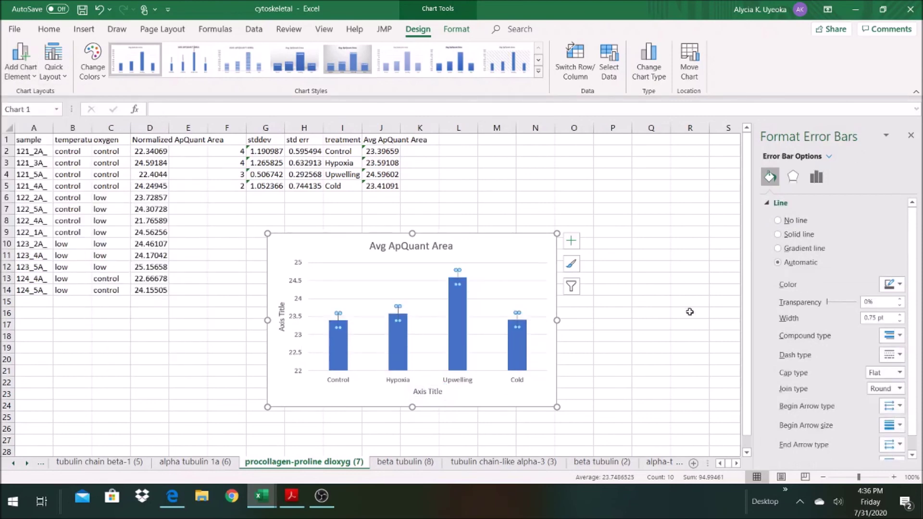
scroll(807, 304, "down", 1)
left_click(816, 177)
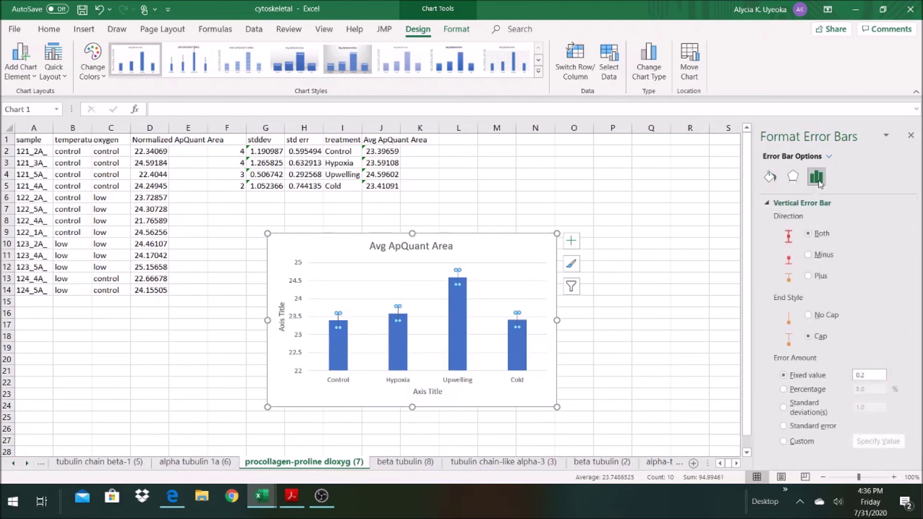
left_click(805, 443)
left_click(878, 441)
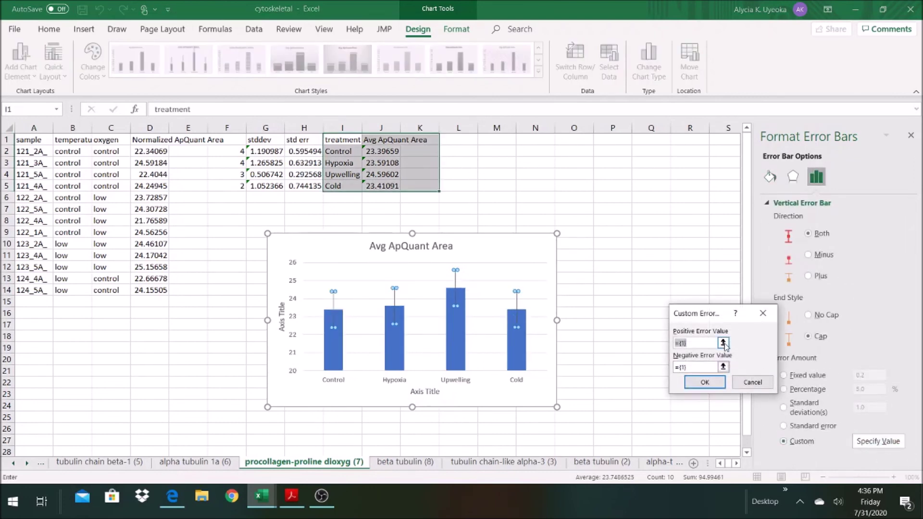
Set both positive and negative custom error values to the std err range H2:H5
left_click(723, 343)
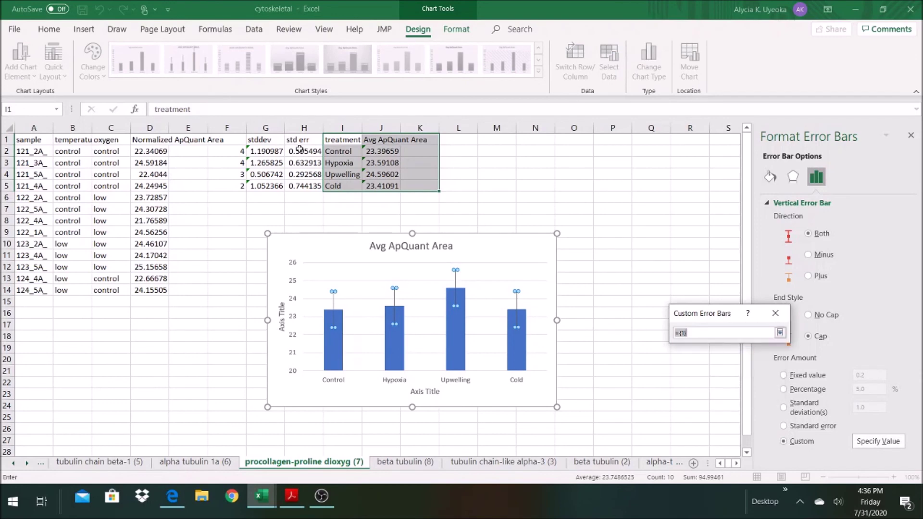
left_click_drag(299, 149, 303, 186)
left_click(780, 332)
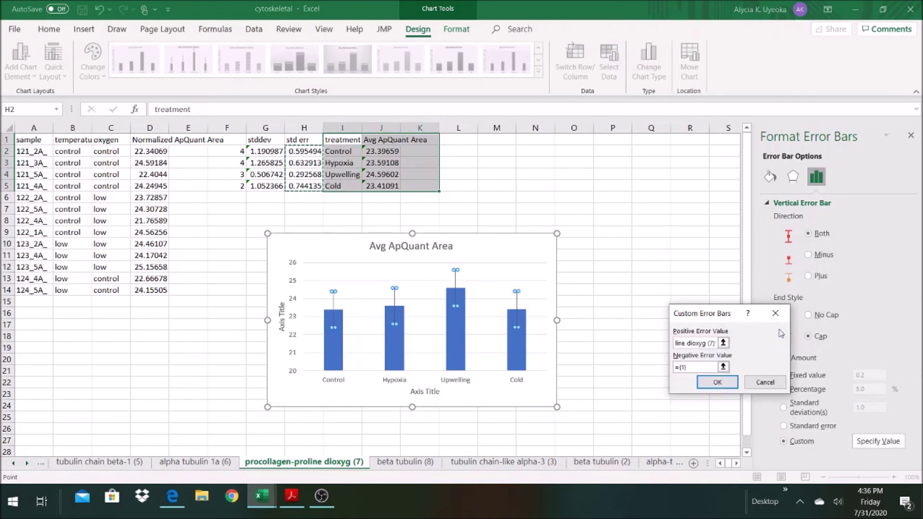
left_click(723, 367)
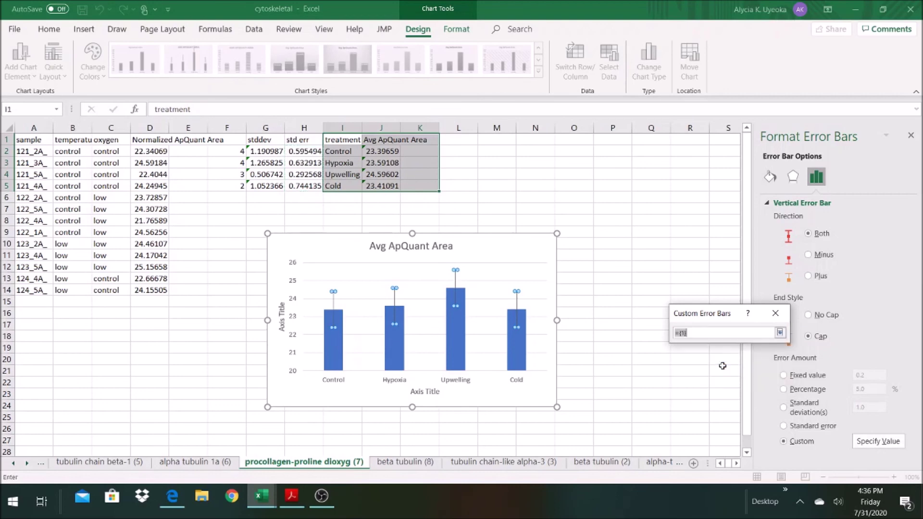
left_click_drag(315, 150, 308, 186)
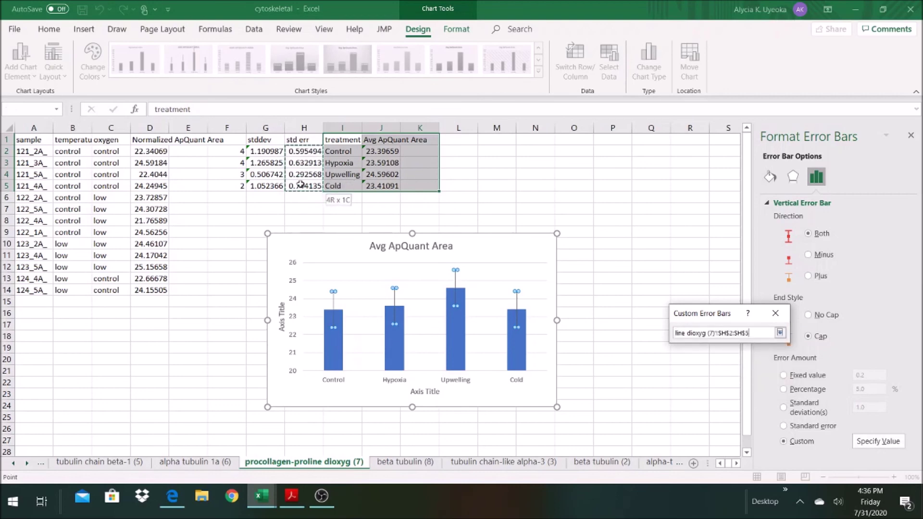
left_click(780, 332)
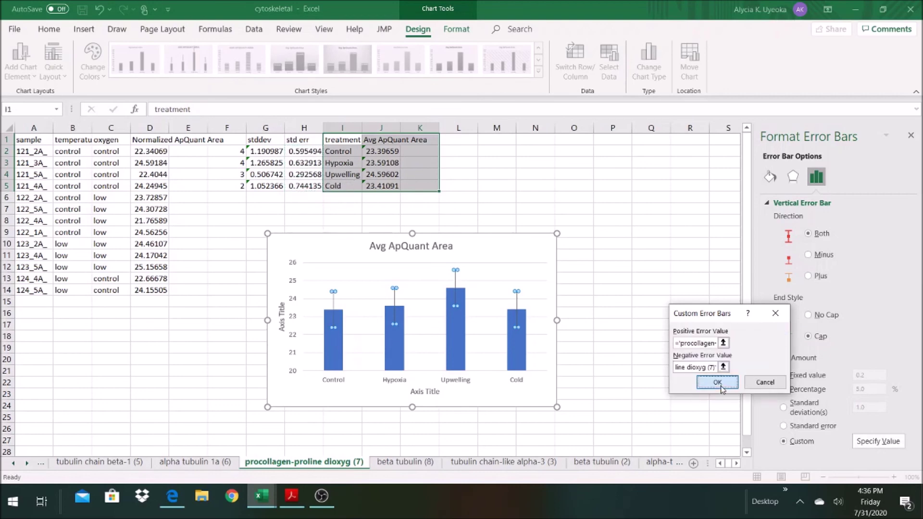
left_click(713, 383)
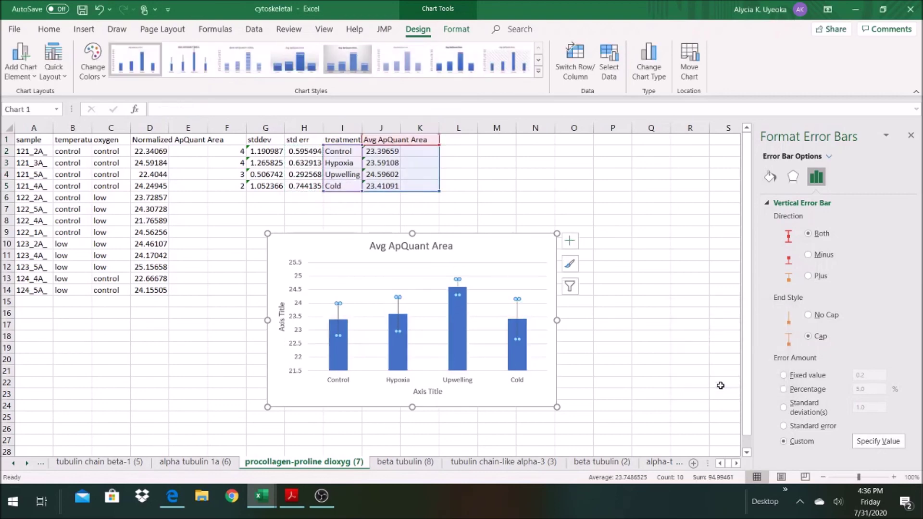
Select the chart's error bars and switch their amount to the built-in Standard error
left_click(671, 344)
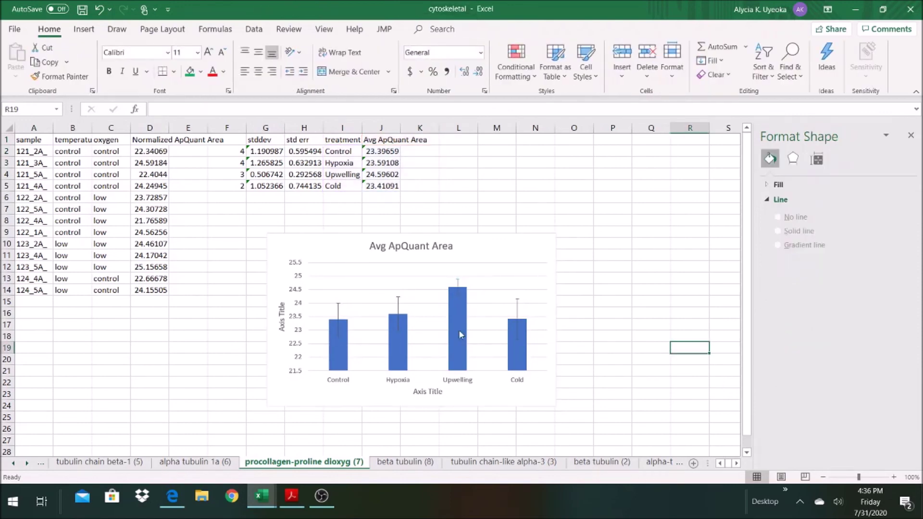
left_click(459, 291)
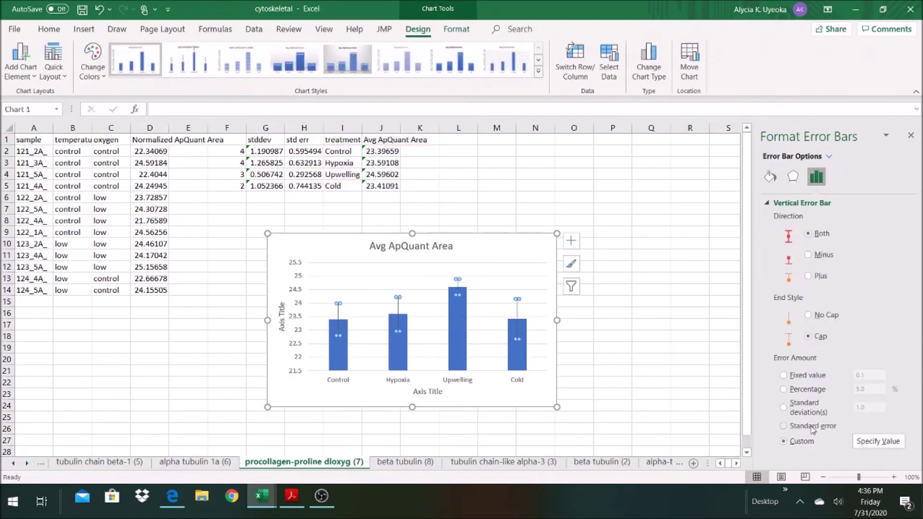
left_click(812, 426)
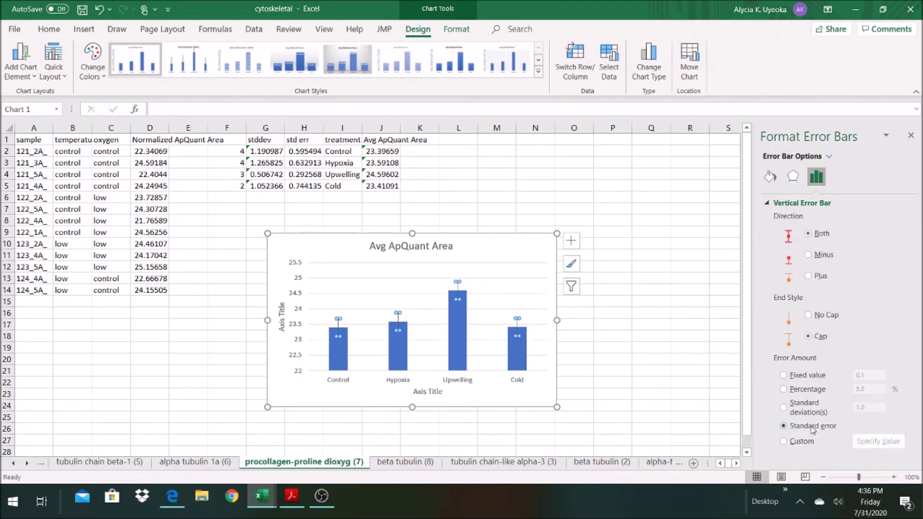